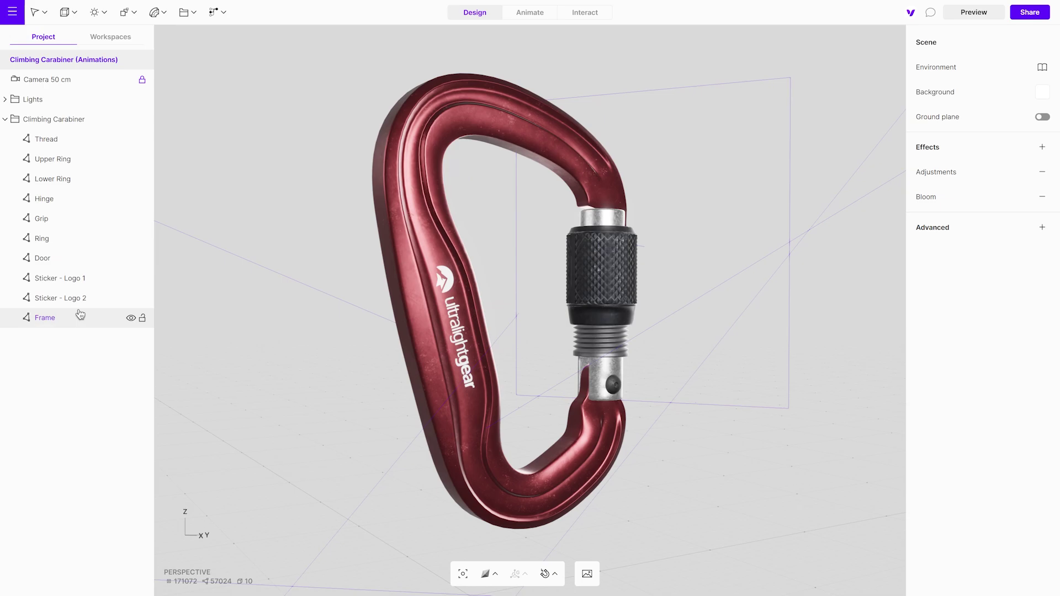
- Select the Upper Ring, Ring, Grip and Lower Ring parts of the carabiner
left_click_drag(757, 350, 412, 353)
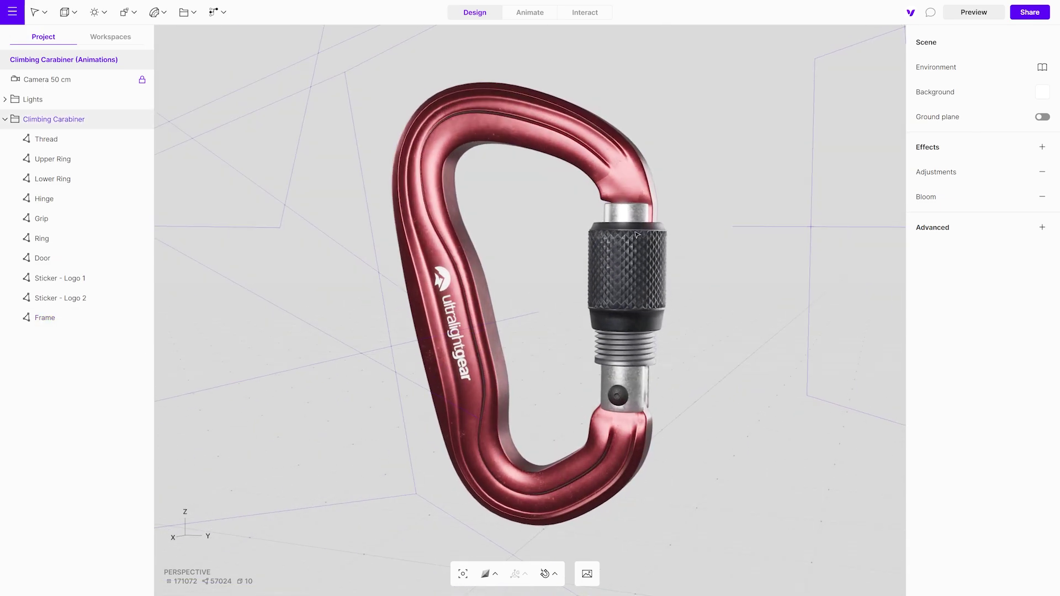
left_click_drag(521, 268, 811, 265)
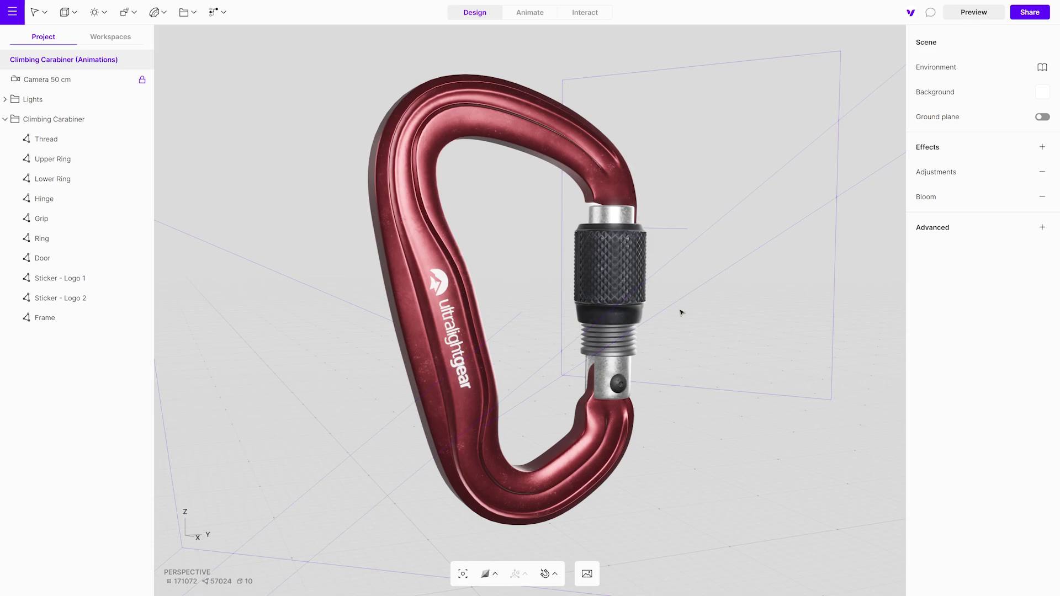
left_click_drag(763, 311, 510, 325)
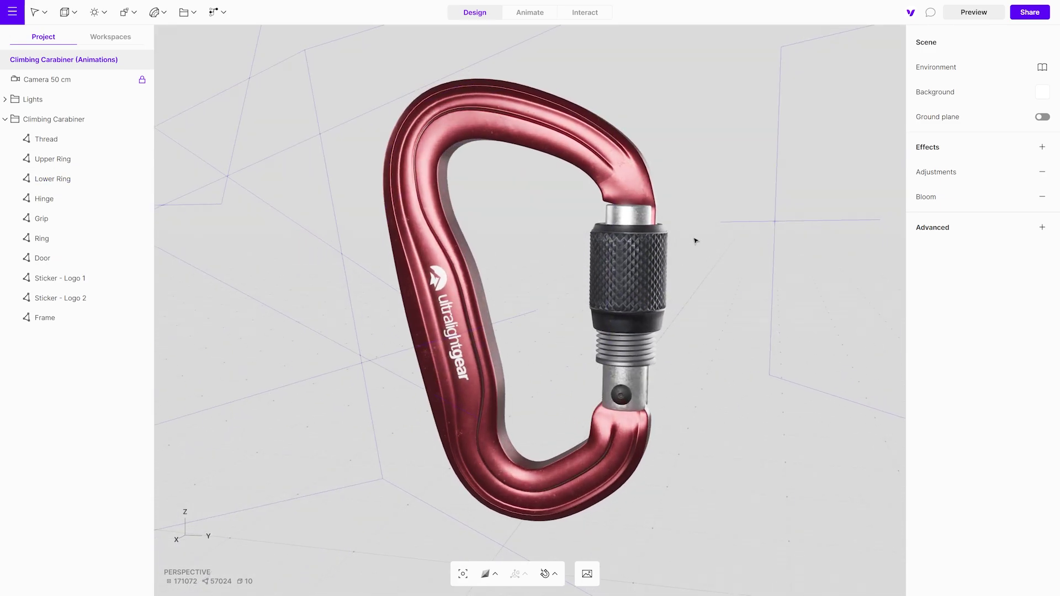
left_click(663, 228)
left_click(663, 235, "shift")
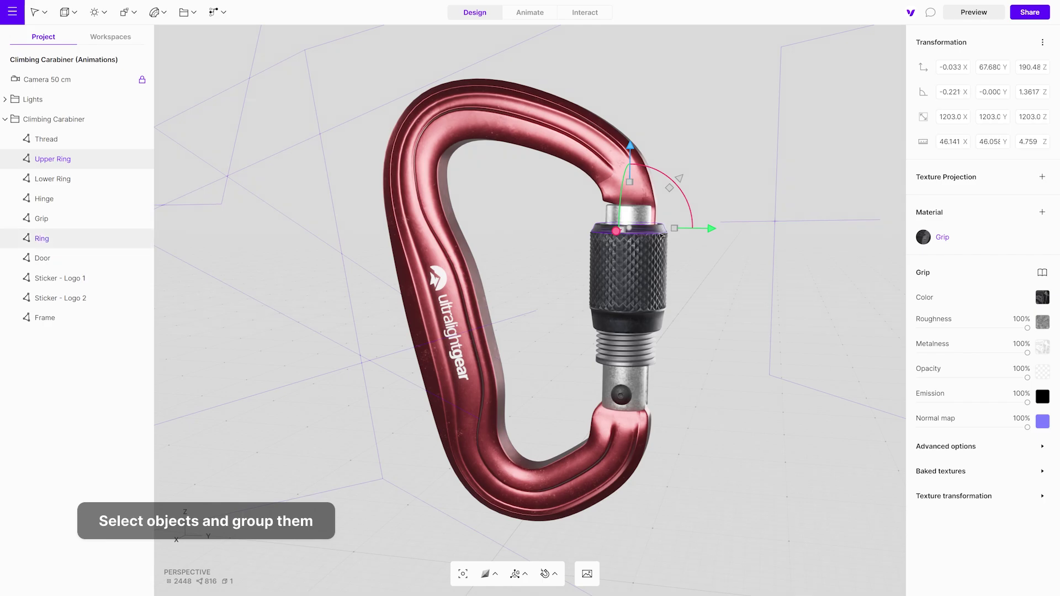
left_click(669, 247, "shift")
left_click(639, 327, "shift")
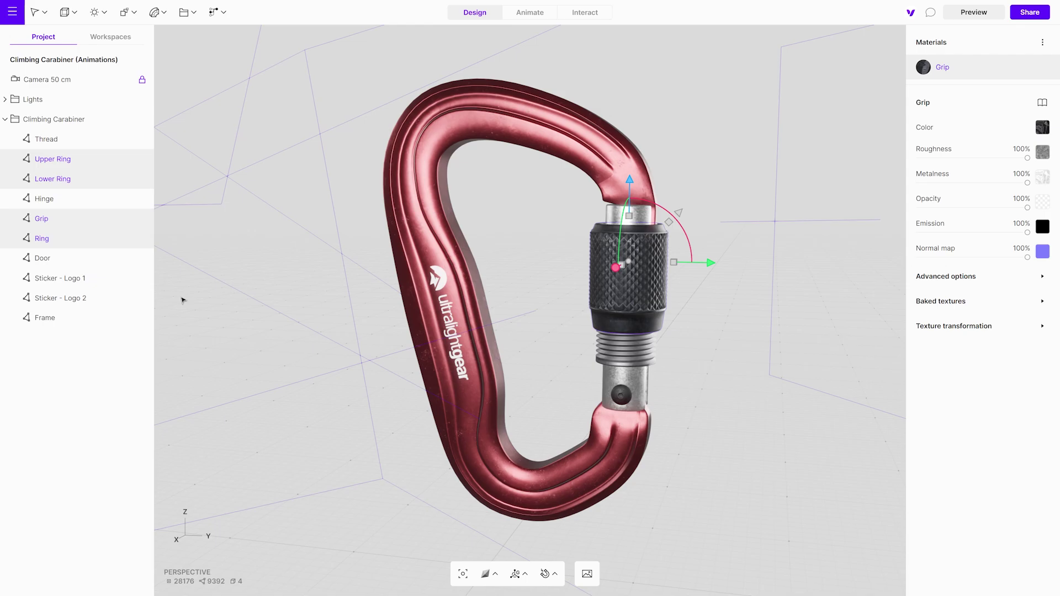
- Group the four selected parts and name the group 'Locking Mechanism'
right_click(116, 239)
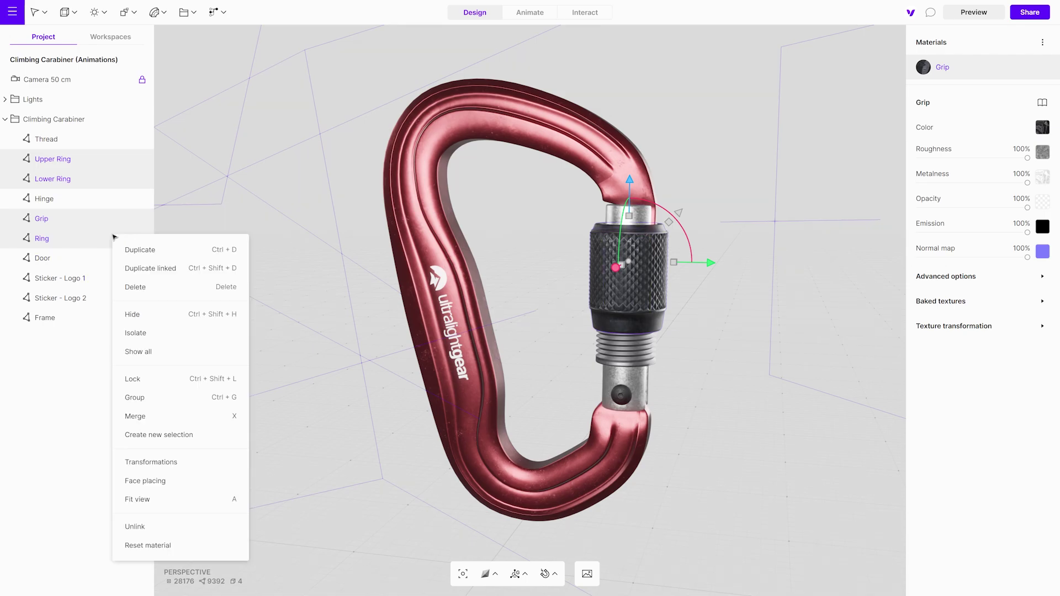
left_click(155, 397)
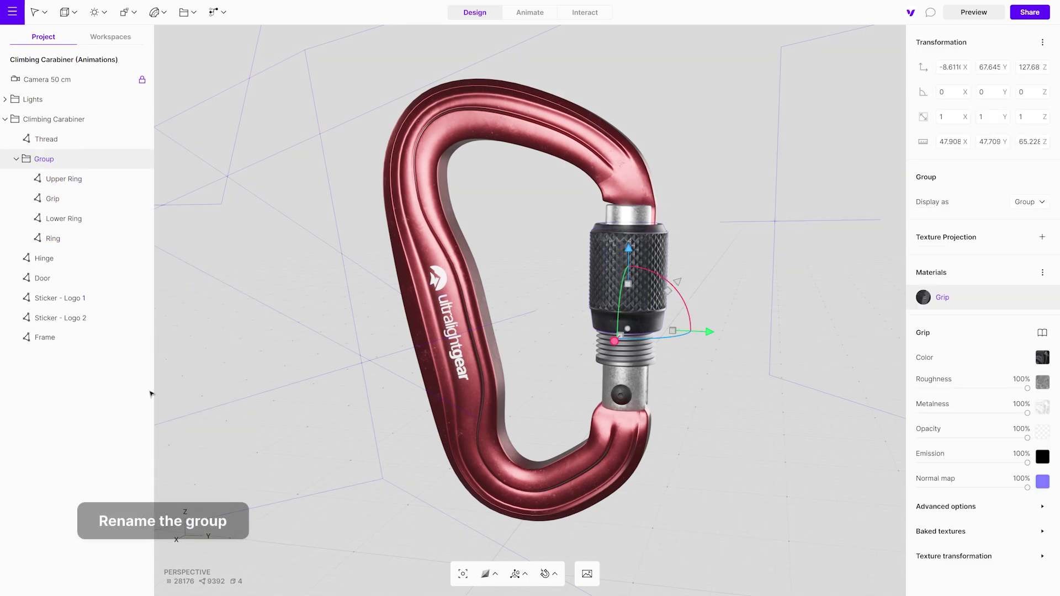
double_click(73, 165)
type("Locki")
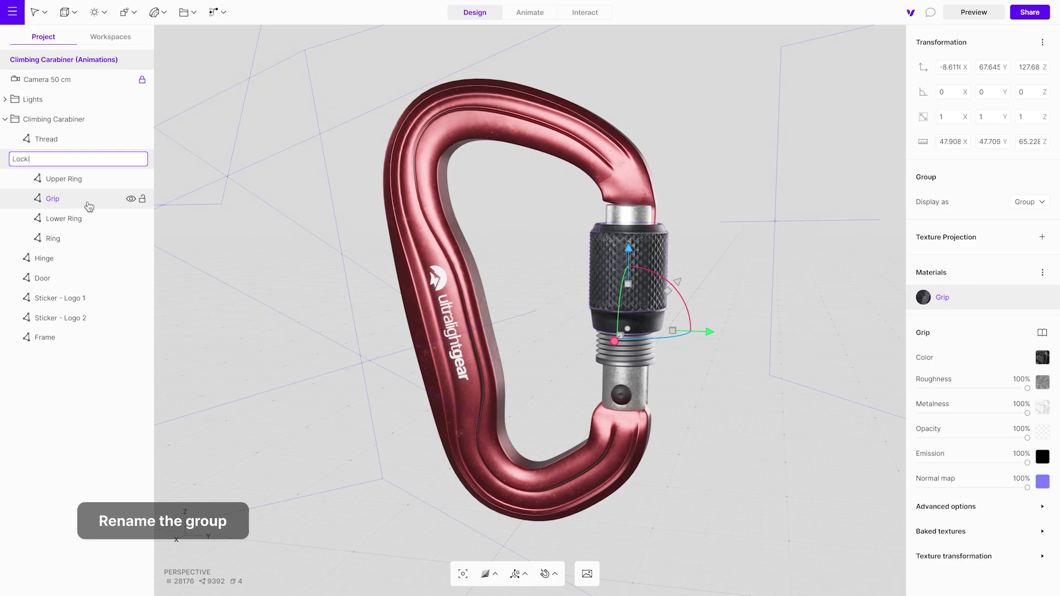
type("ng Mechanism")
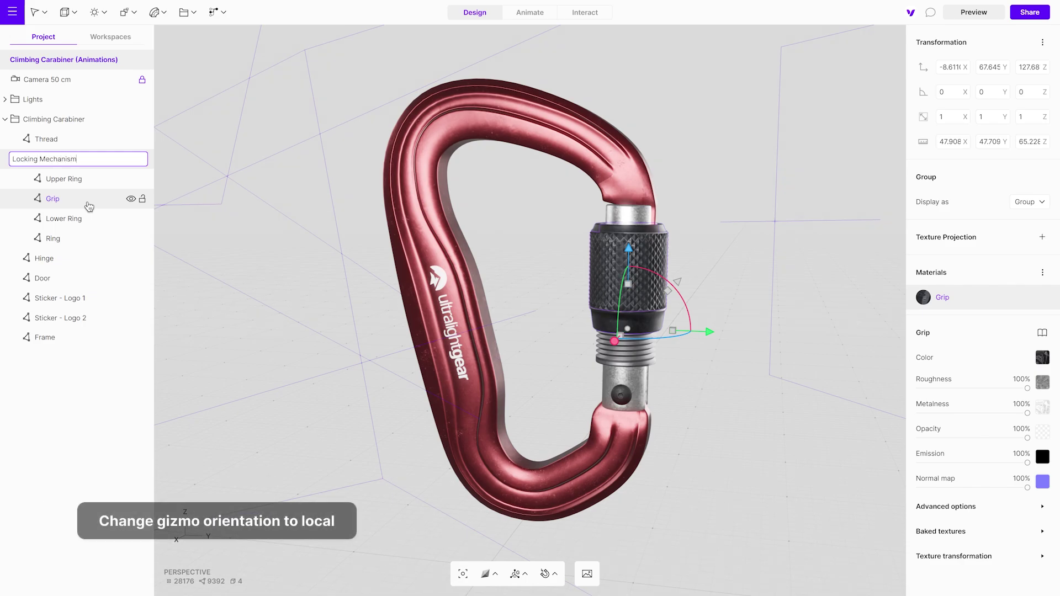
key("Return")
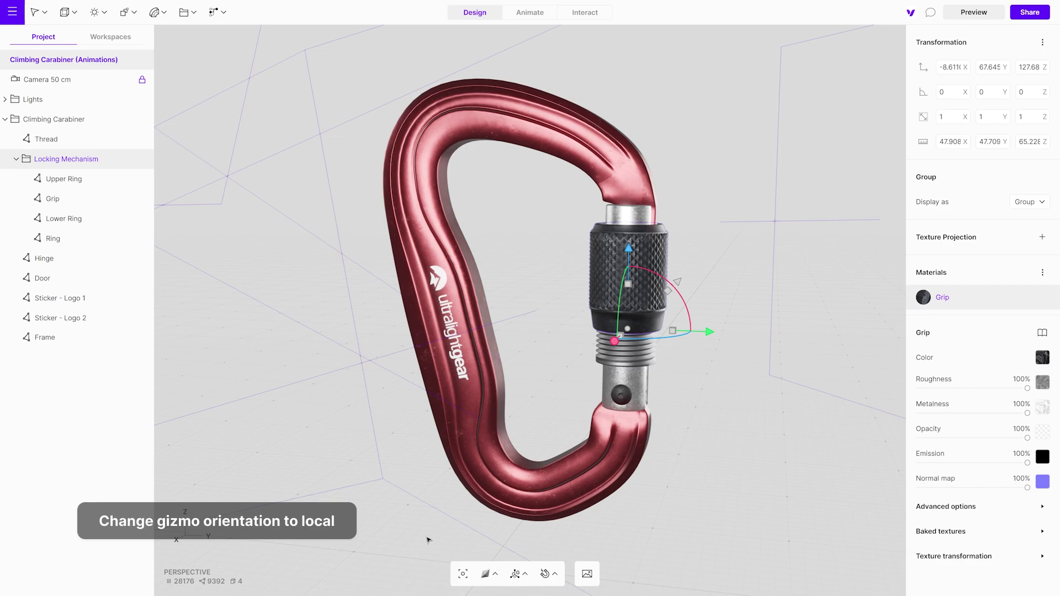
- Set the gizmo to Local orientation and raise the Locking Mechanism slightly to Z 128.38
left_click(518, 574)
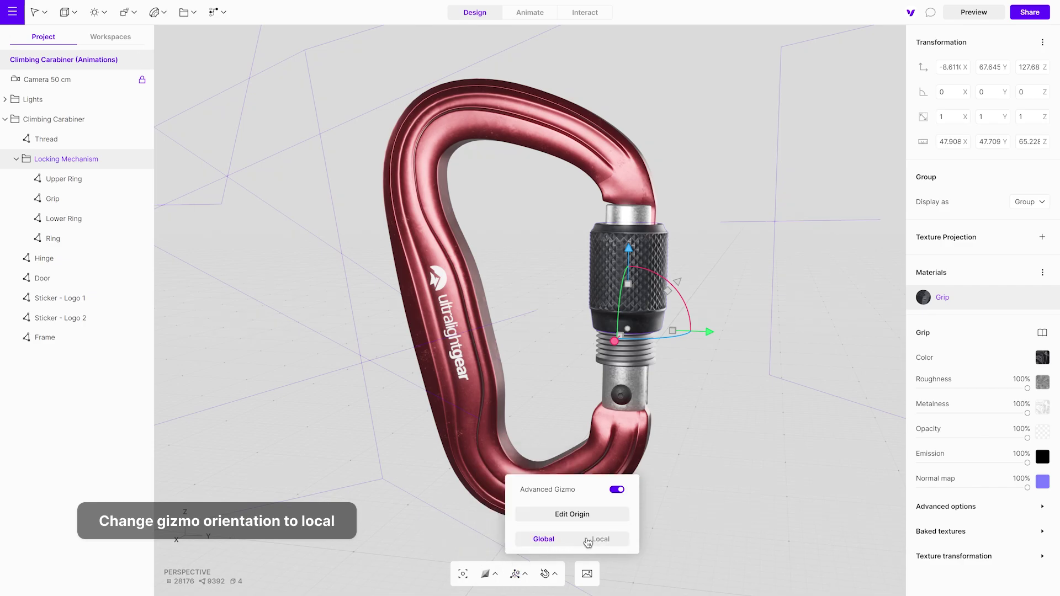
left_click(605, 541)
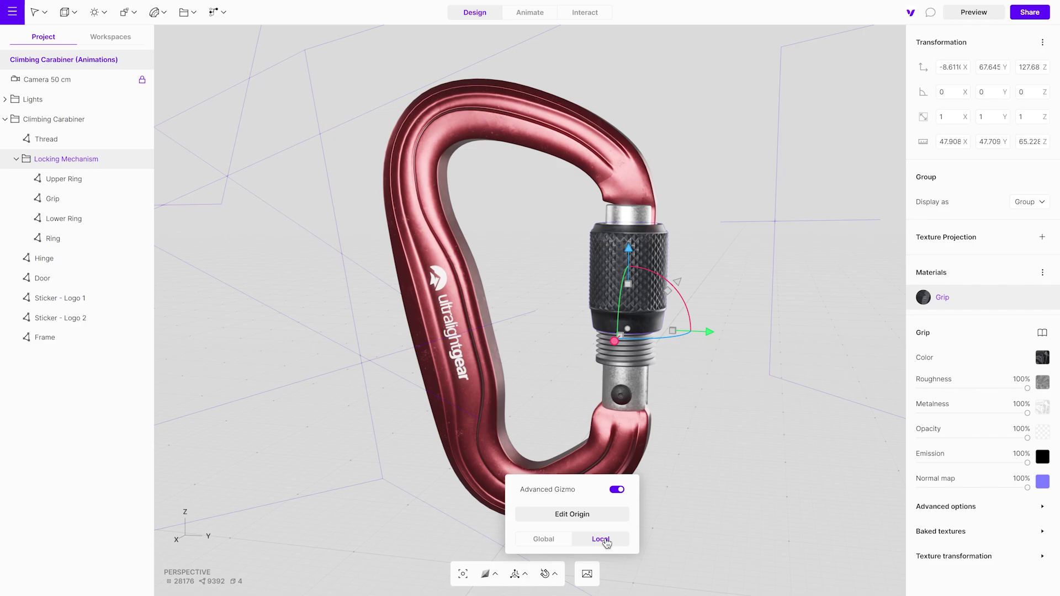
mouse_move(629, 252)
left_mouse_down()
mouse_move(632, 274)
mouse_move(634, 243)
left_mouse_up()
left_click_drag(532, 307, 762, 300)
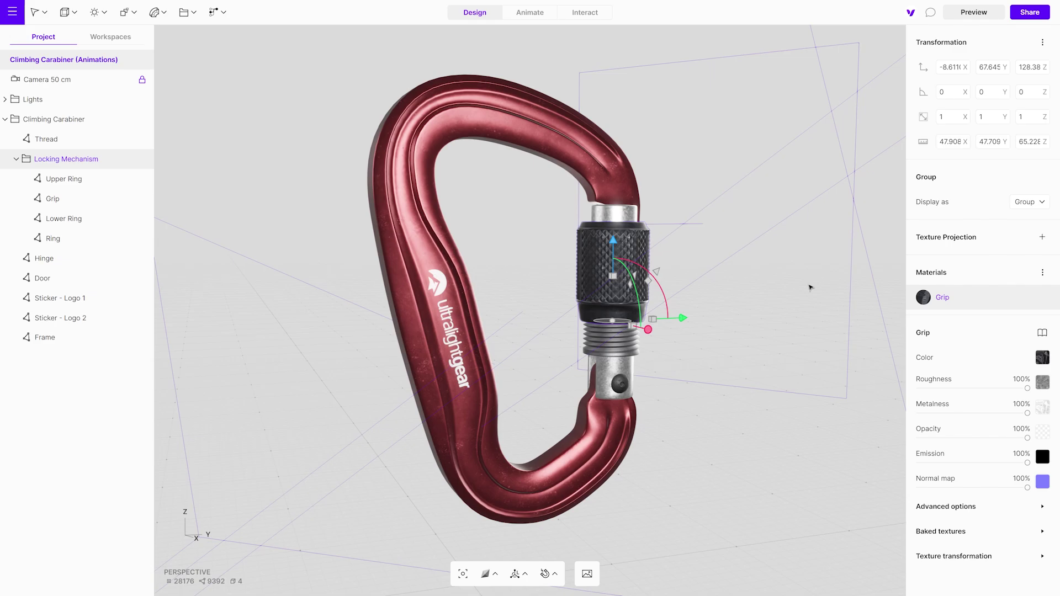
- Trial a twist of the Locking Mechanism around Z, then undo the twist
mouse_move(1044, 94)
left_mouse_down()
mouse_move(1037, 173)
mouse_move(1041, 80)
left_mouse_up()
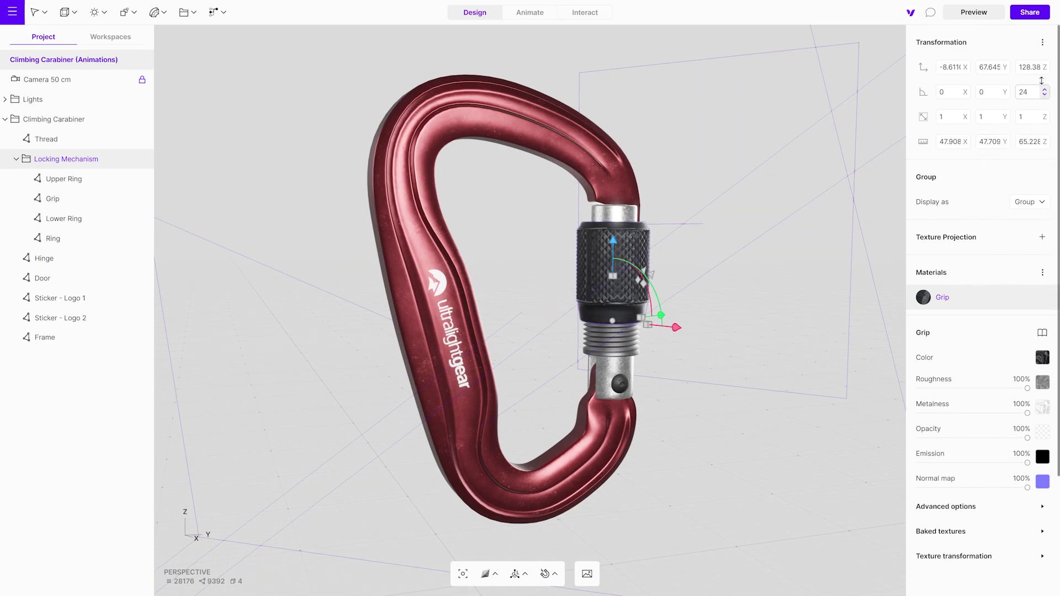
left_click(715, 311)
key("ctrl+z")
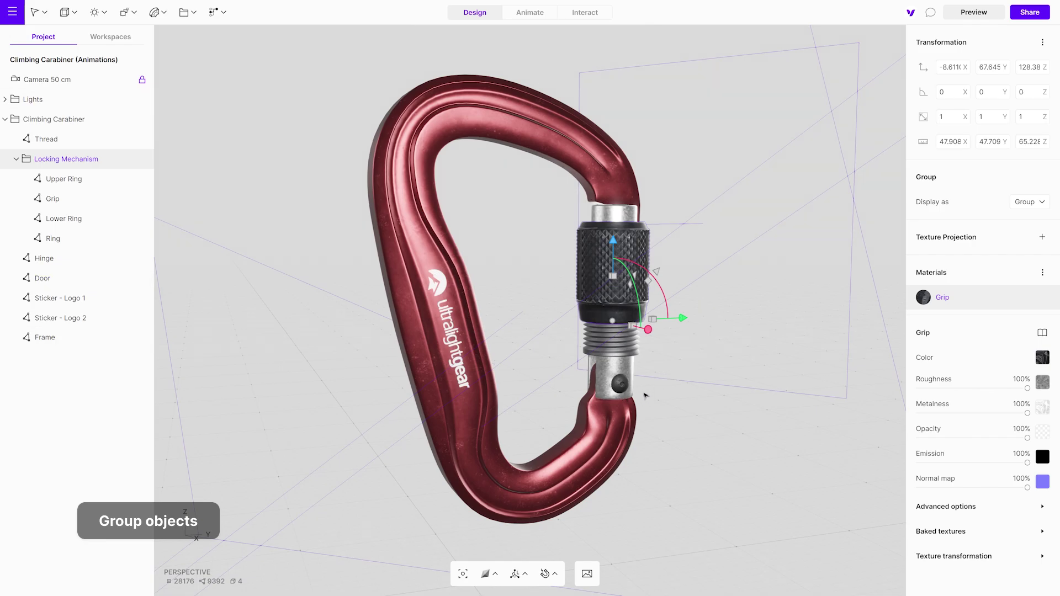
- Group the Hinge, Door and Thread into a new group named 'Gate'
left_click(620, 388)
left_click(614, 390, "shift")
left_click(608, 351, "shift")
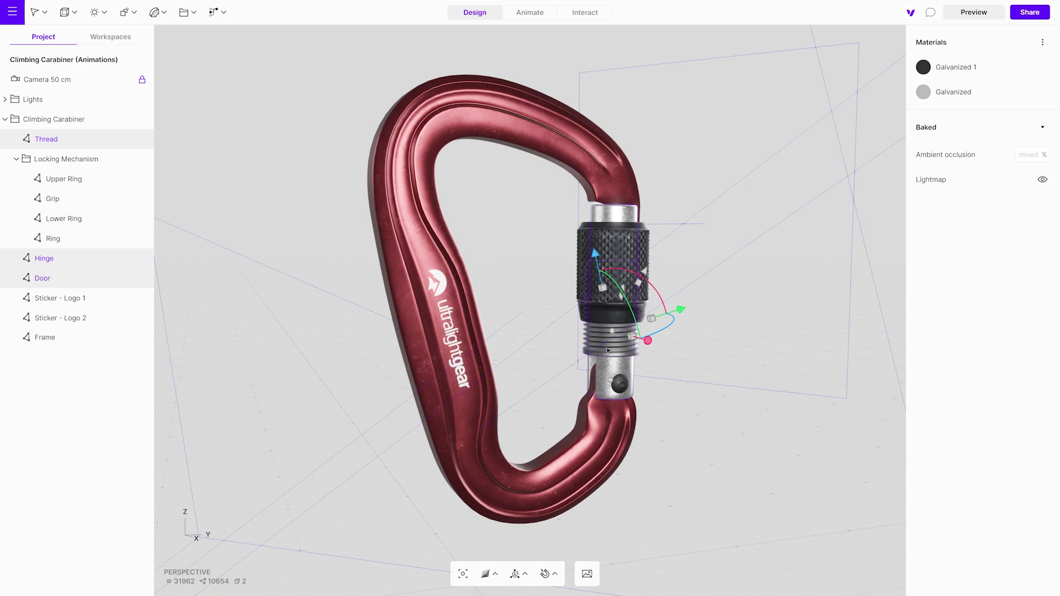
right_click(86, 260)
left_click(105, 423)
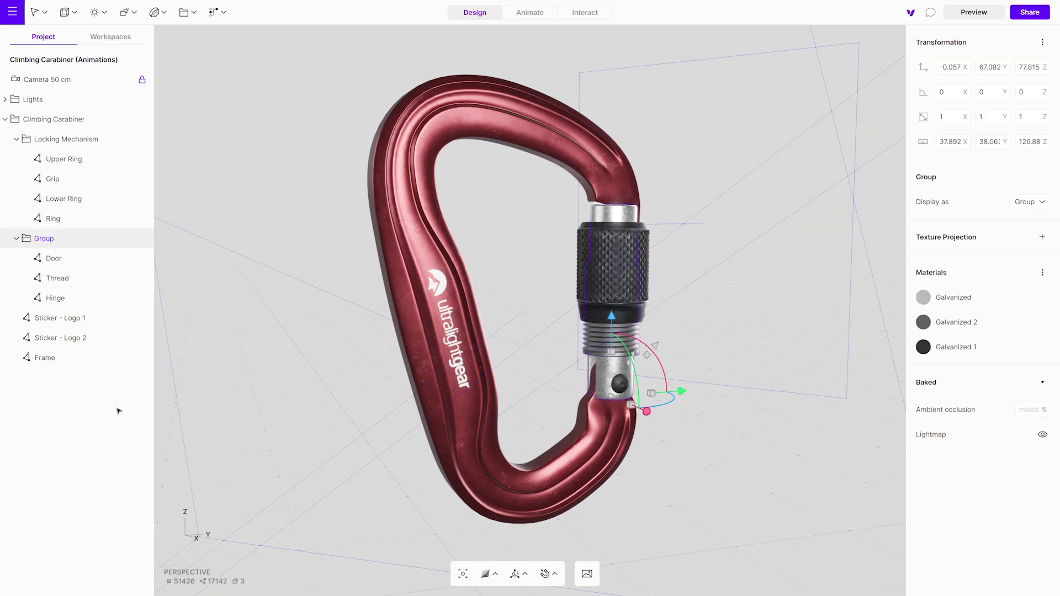
double_click(64, 240)
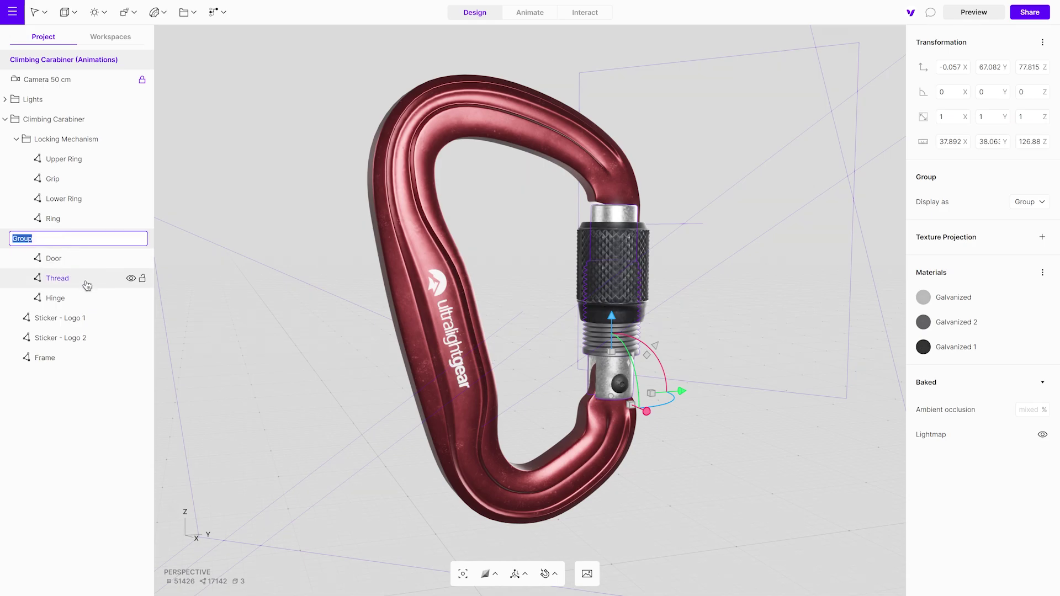
type("Gate")
key("Return")
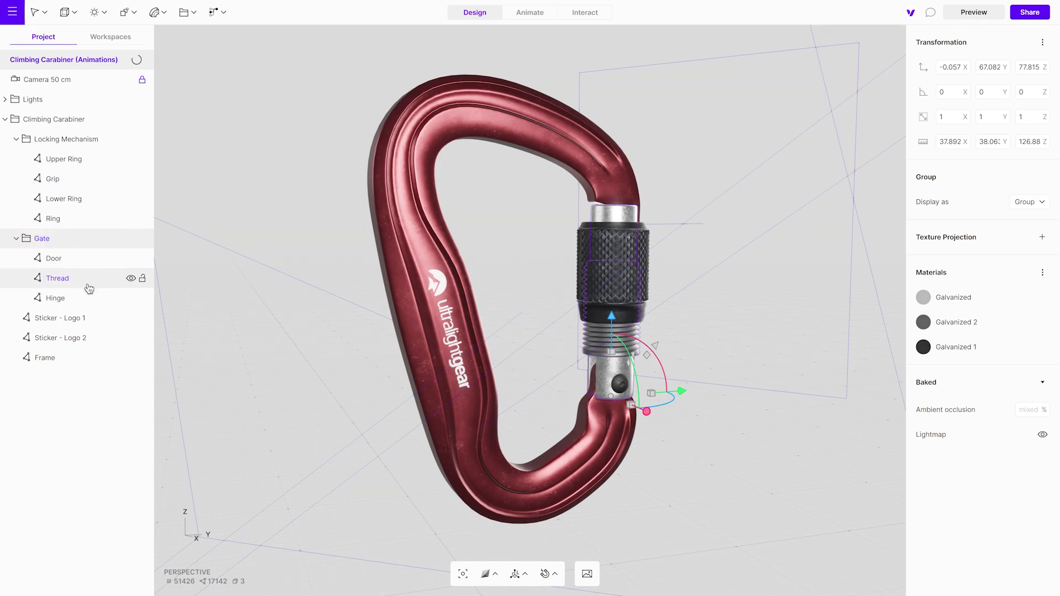
- Test-swing the Gate open around its hinge, then undo it back to closed
right_click_drag(735, 408, 465, 378)
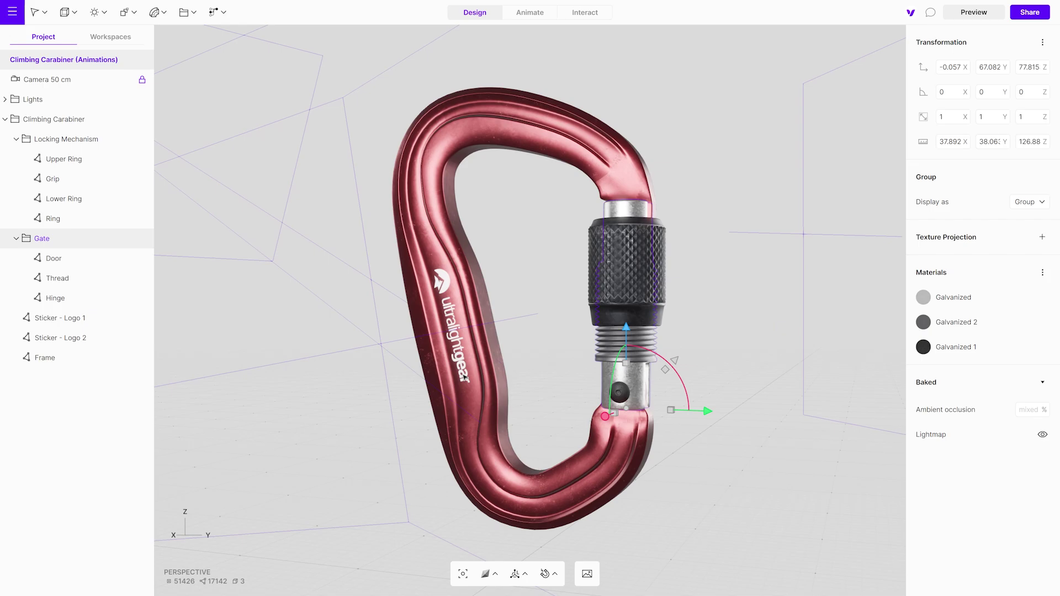
left_click_drag(686, 393, 652, 376)
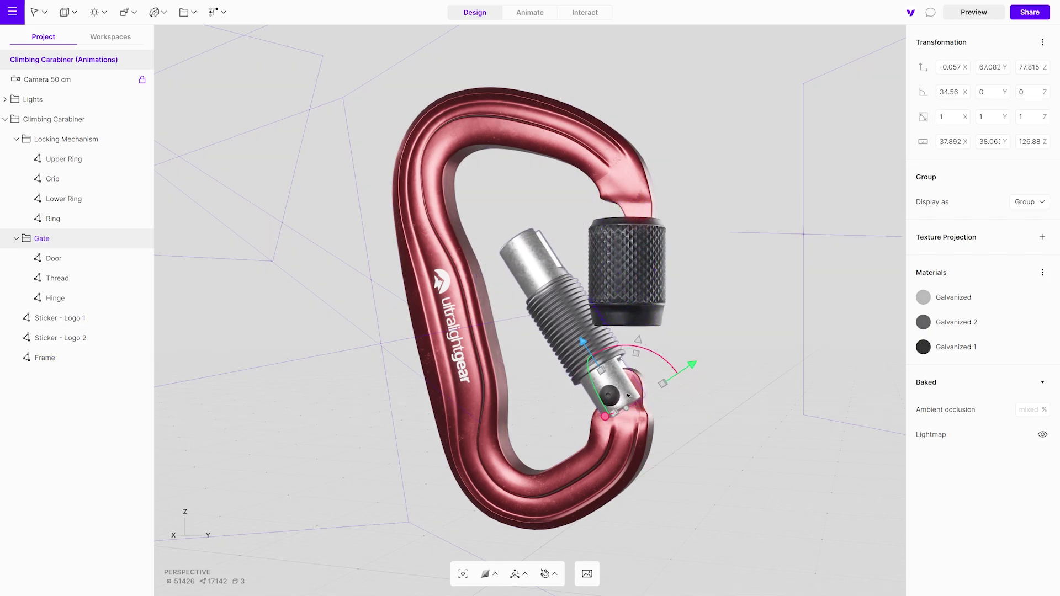
key("ctrl+z")
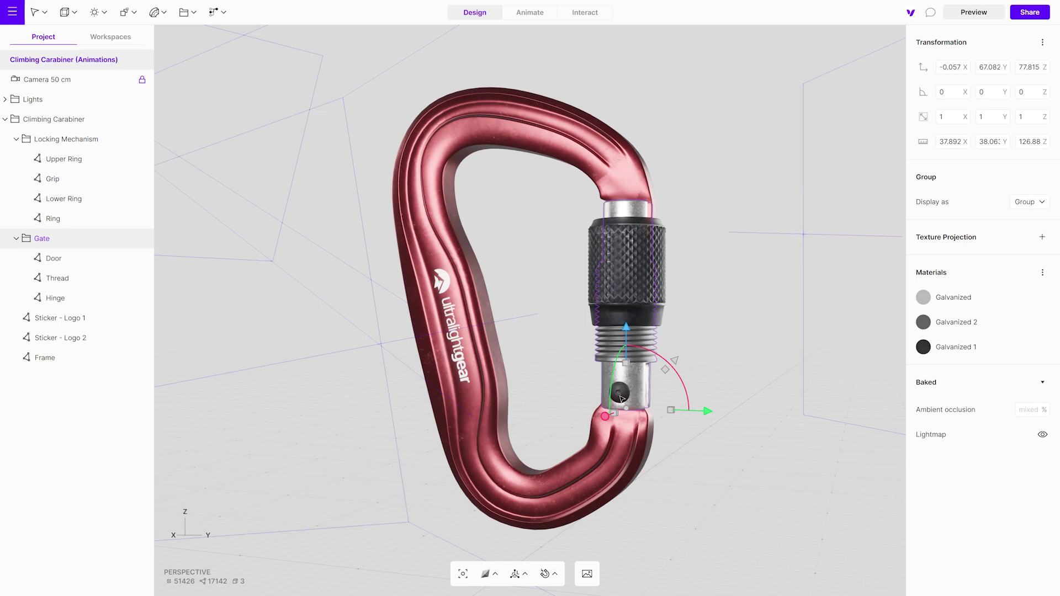
left_click_drag(551, 454, 747, 426)
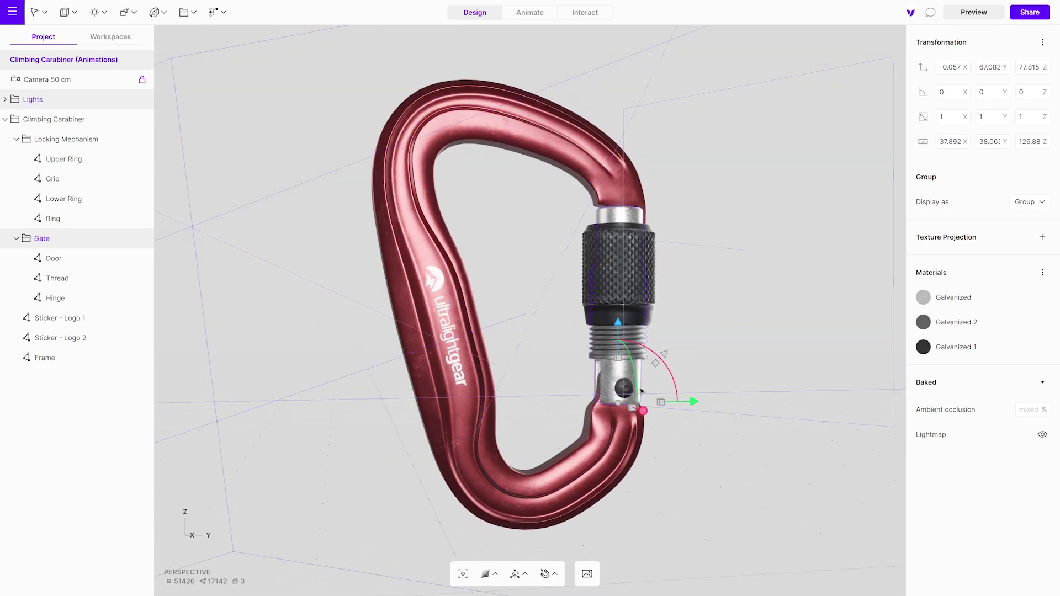
- In origin mode and right-side view, move the Gate pivot up to the hinge (Y 66.734, Z 88.787)
left_click(519, 574)
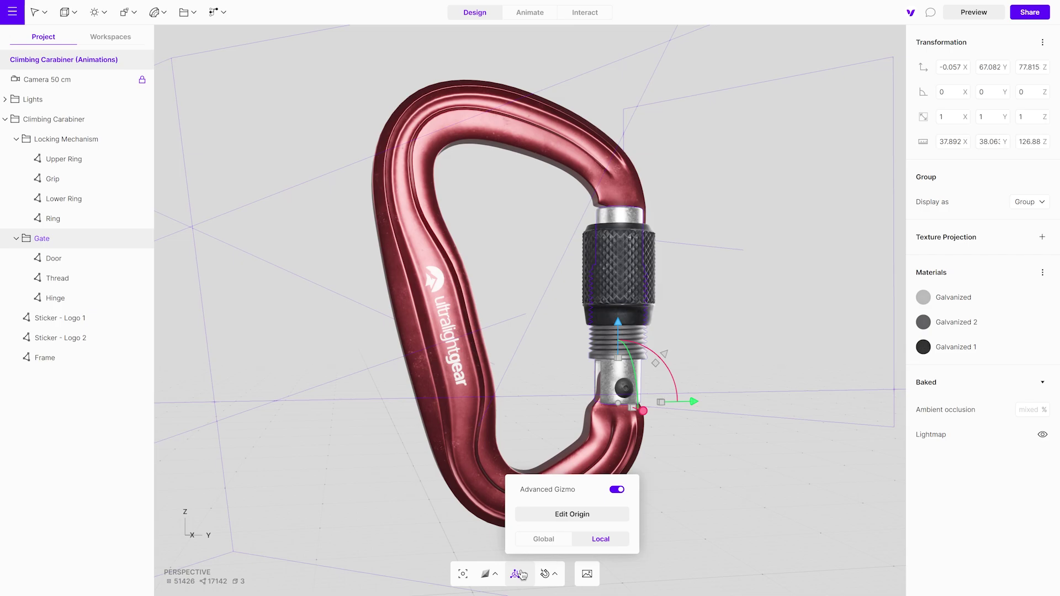
left_click(573, 514)
right_click_drag(707, 487, 670, 485)
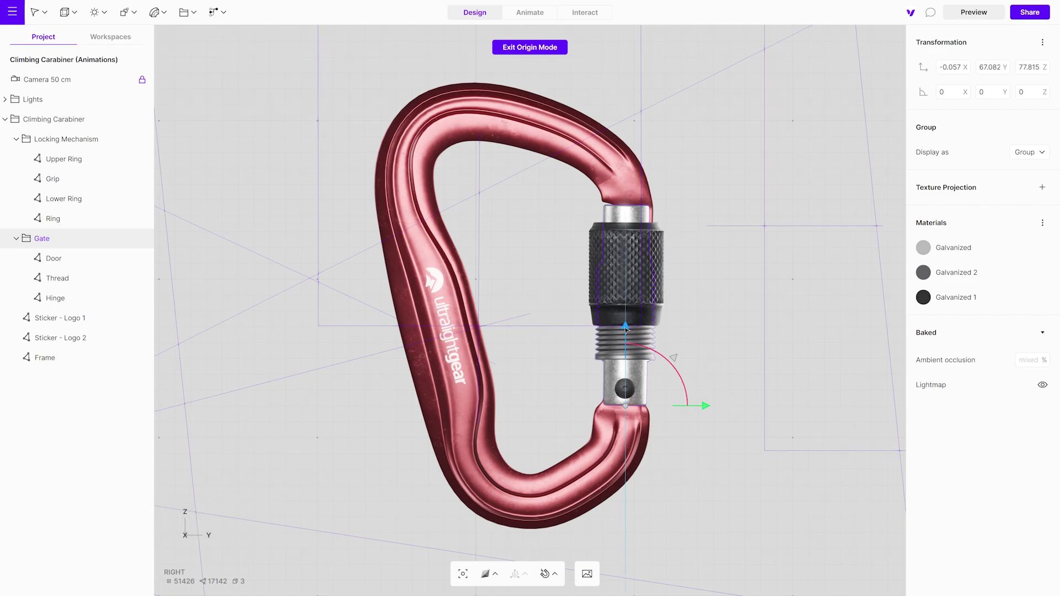
left_click_drag(625, 326, 624, 312)
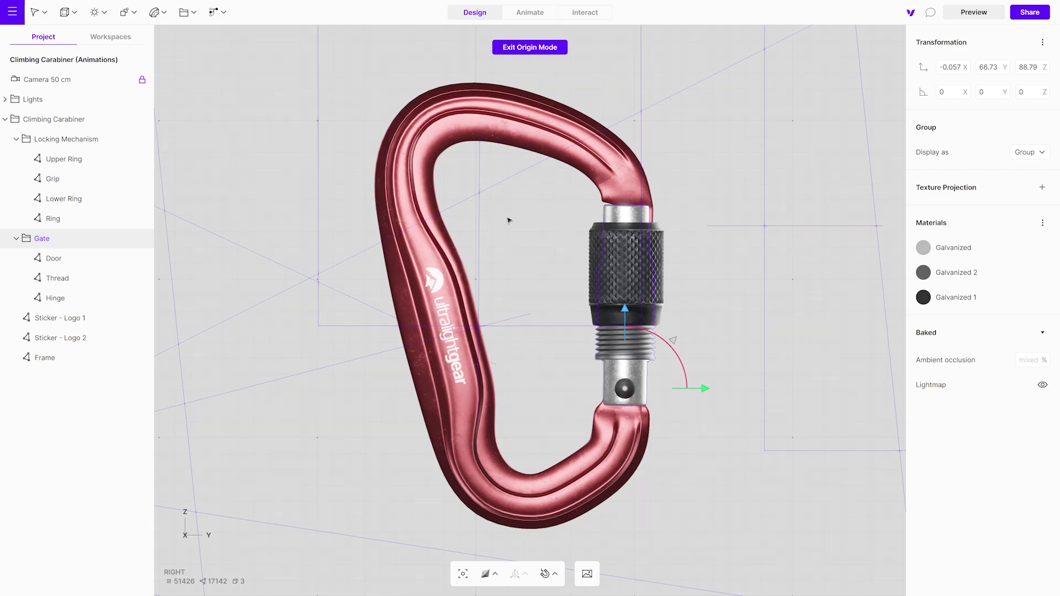
- Exit origin mode, test-swing the gate around its new pivot, and undo the rotation
left_click(534, 52)
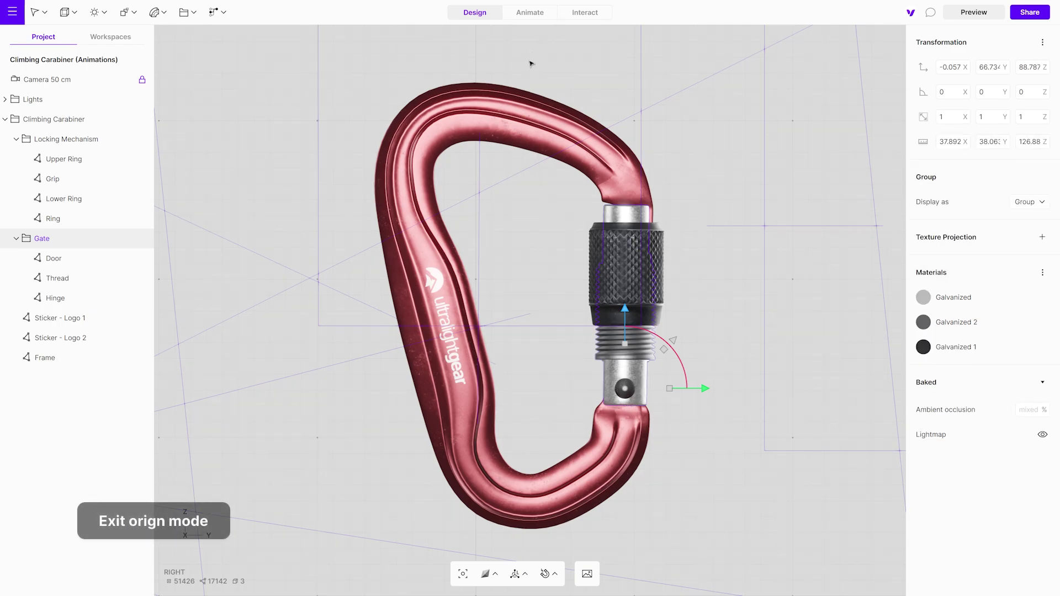
left_click_drag(688, 376, 655, 351)
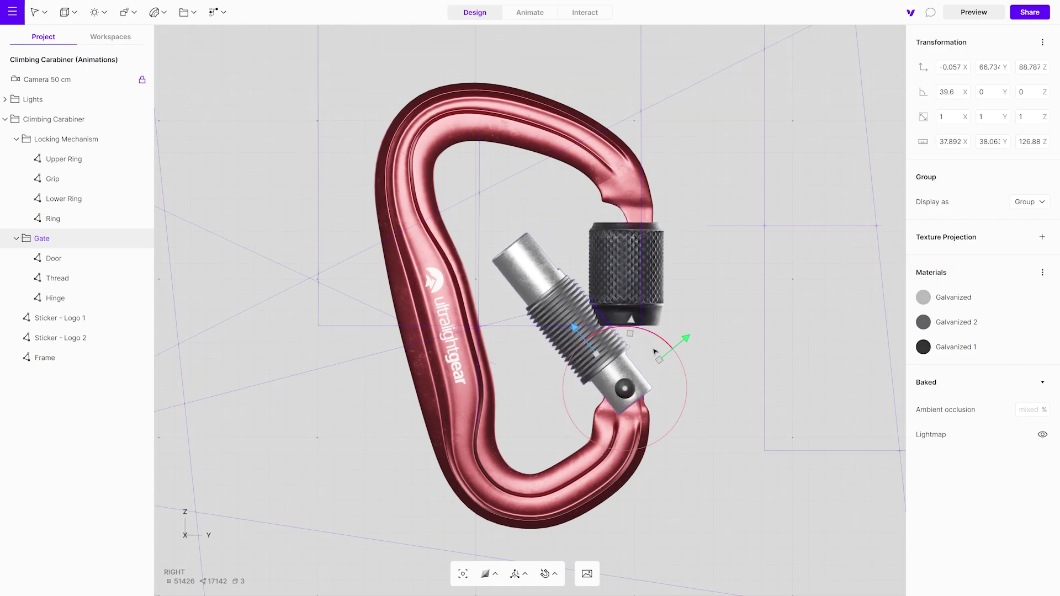
key("ctrl+z")
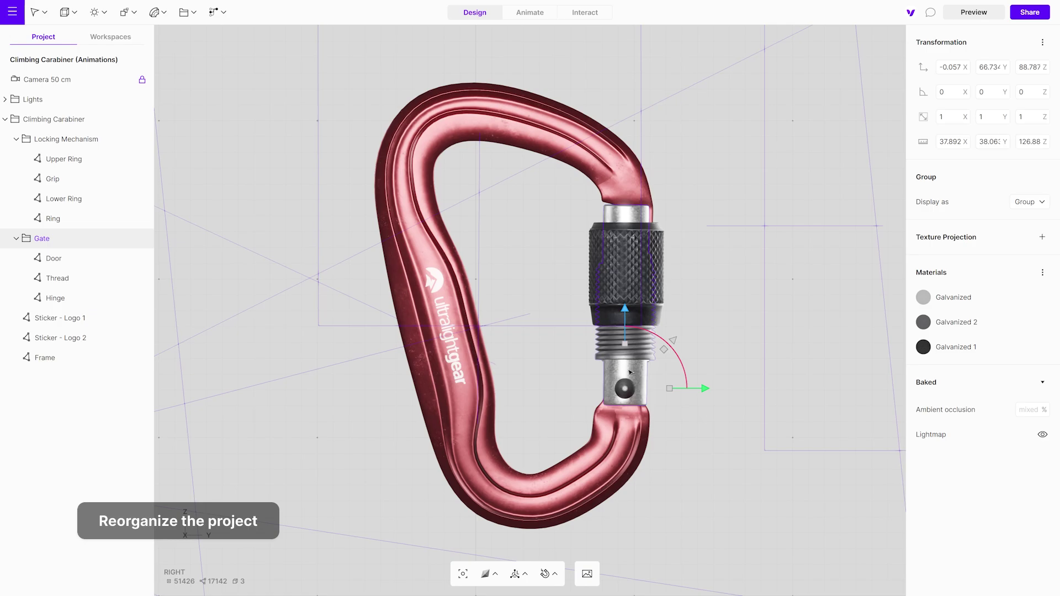
- Move Locking Mechanism into the Gate group, then swing Gate open and back closed
left_click_drag(93, 139, 89, 241)
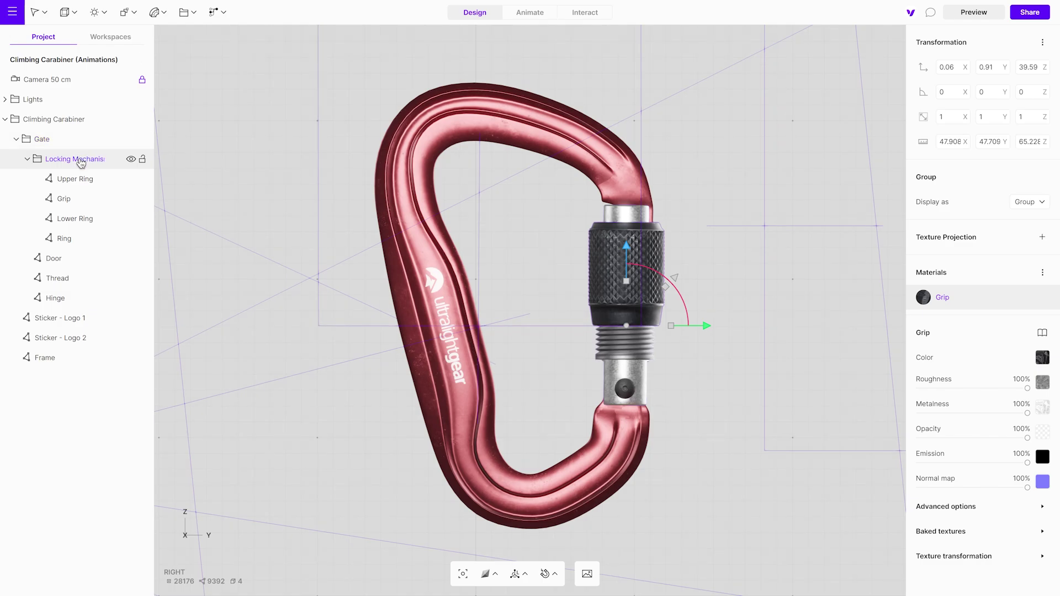
left_click(86, 141)
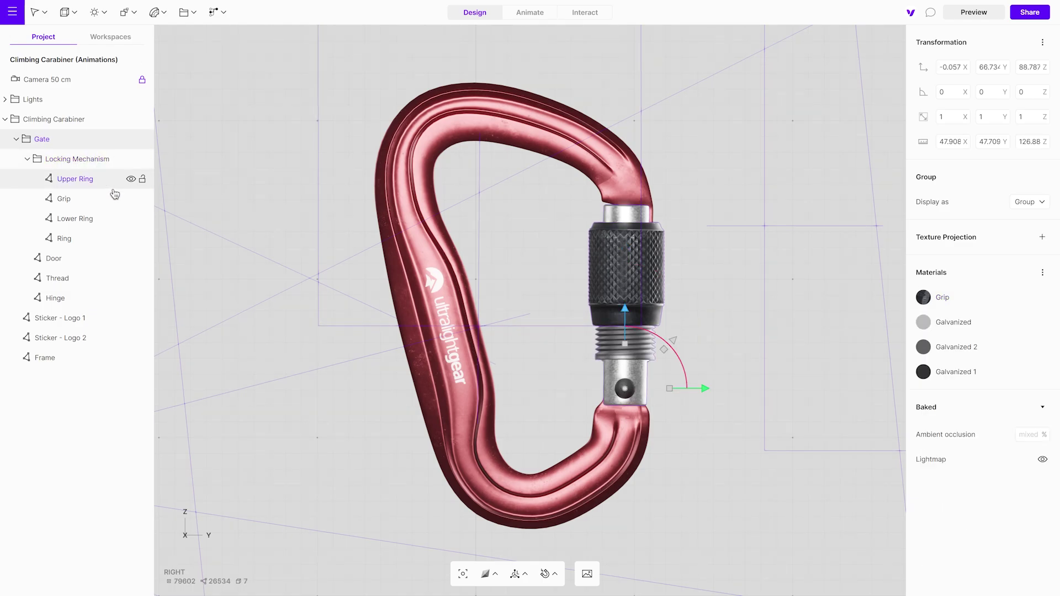
mouse_move(675, 353)
left_mouse_down()
mouse_move(639, 331)
mouse_move(665, 359)
left_mouse_up()
right_click_drag(332, 338, 504, 346)
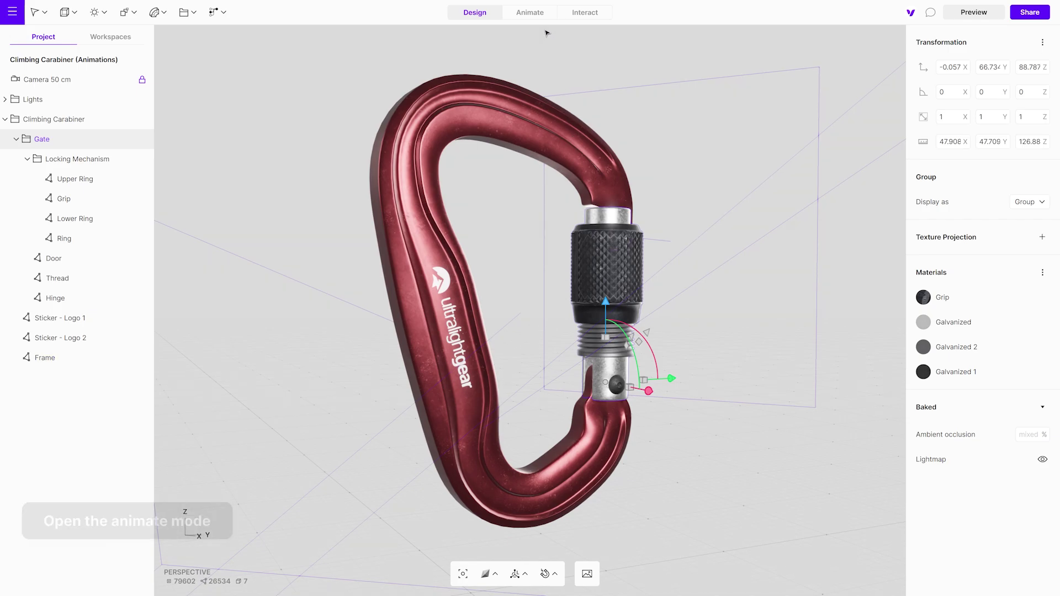
- In the Animate workspace, rename Animation 1 to 'Open'
left_click(530, 13)
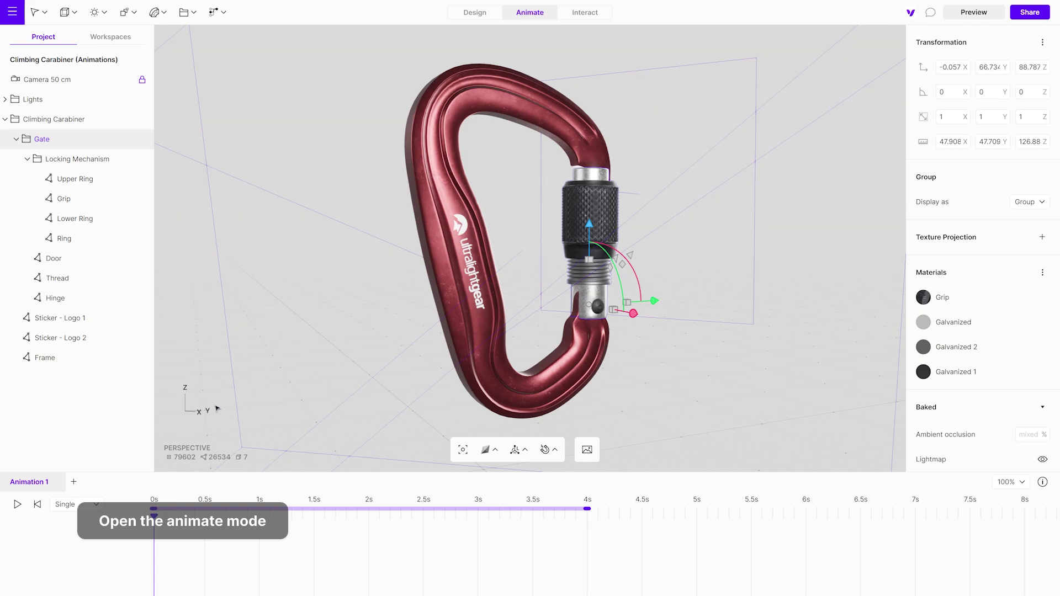
double_click(51, 485)
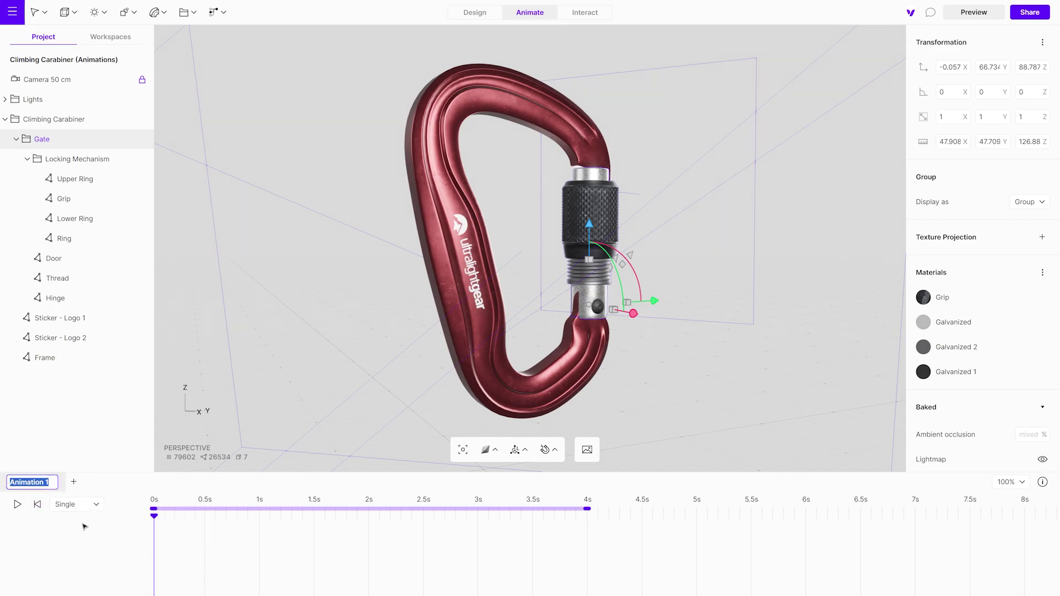
type("Open")
key("Return")
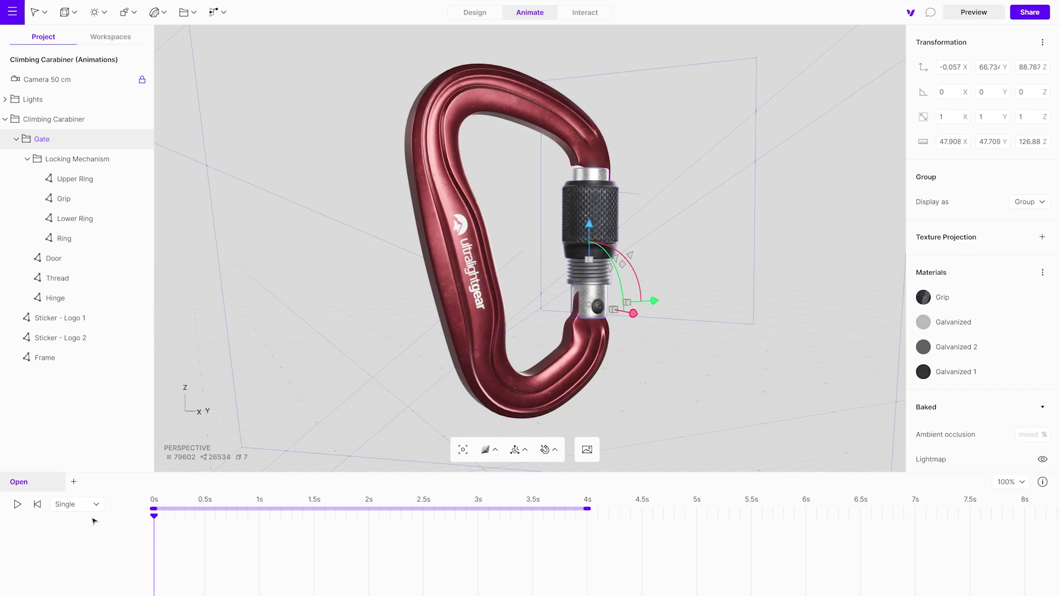
- Keyframe the Locking Mechanism sliding down at 1.5s and preview it
left_click(98, 161)
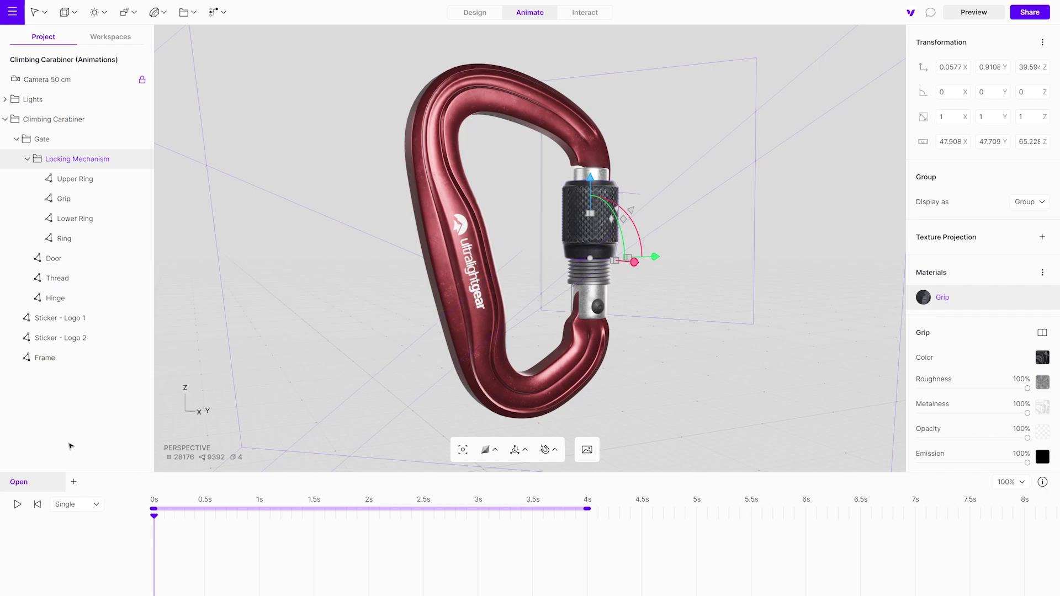
left_click_drag(153, 516, 309, 518)
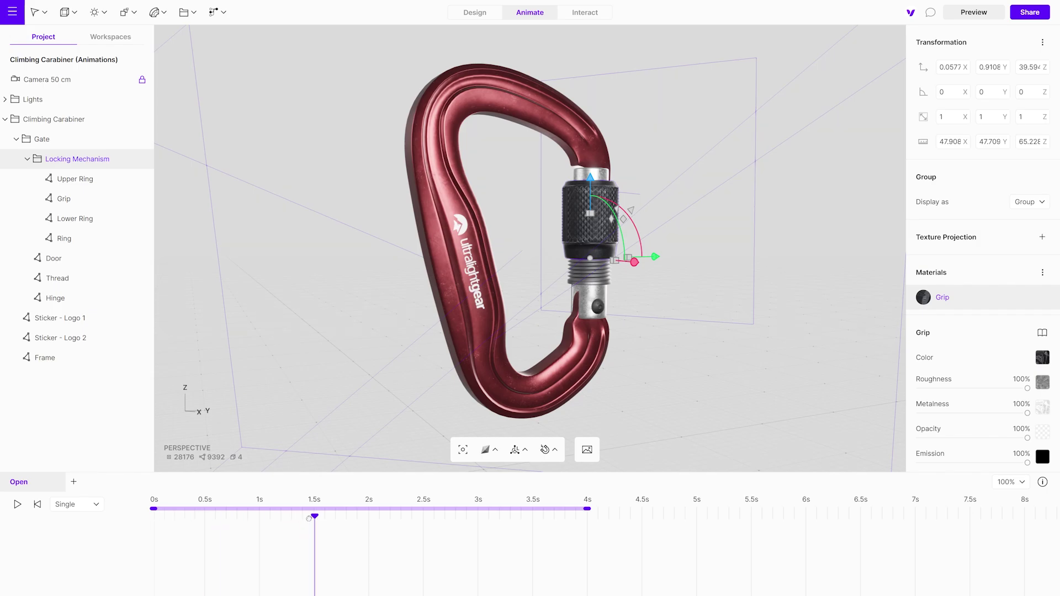
left_click_drag(590, 178, 593, 200)
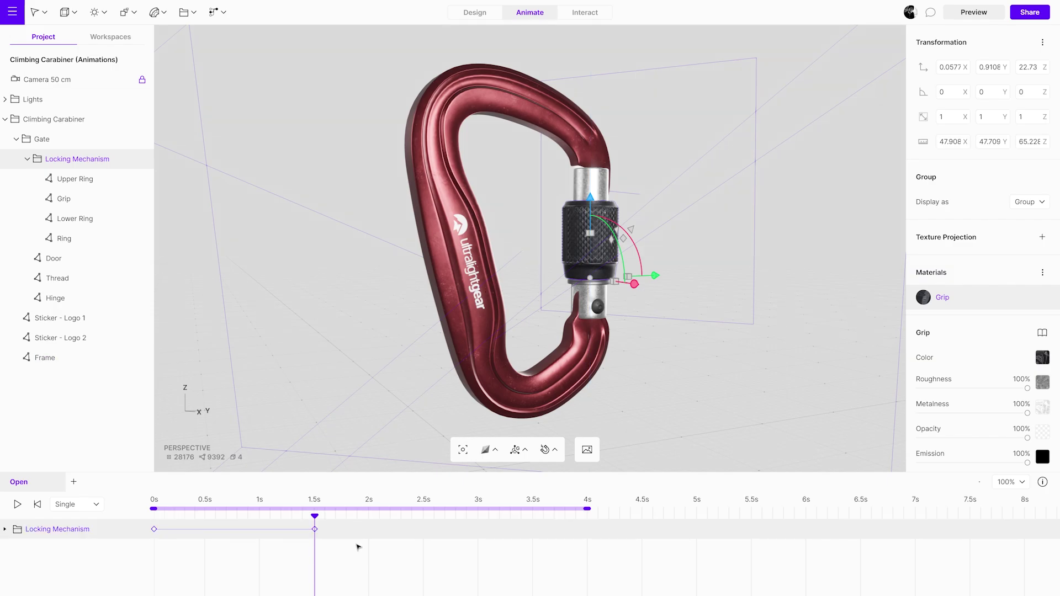
left_click_drag(314, 517, 150, 528)
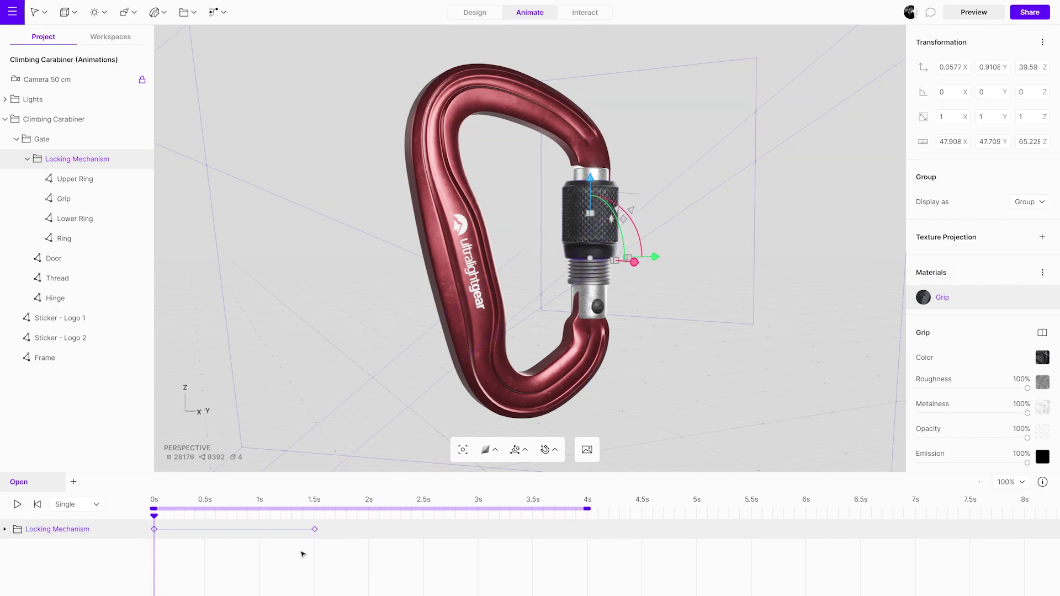
key("space")
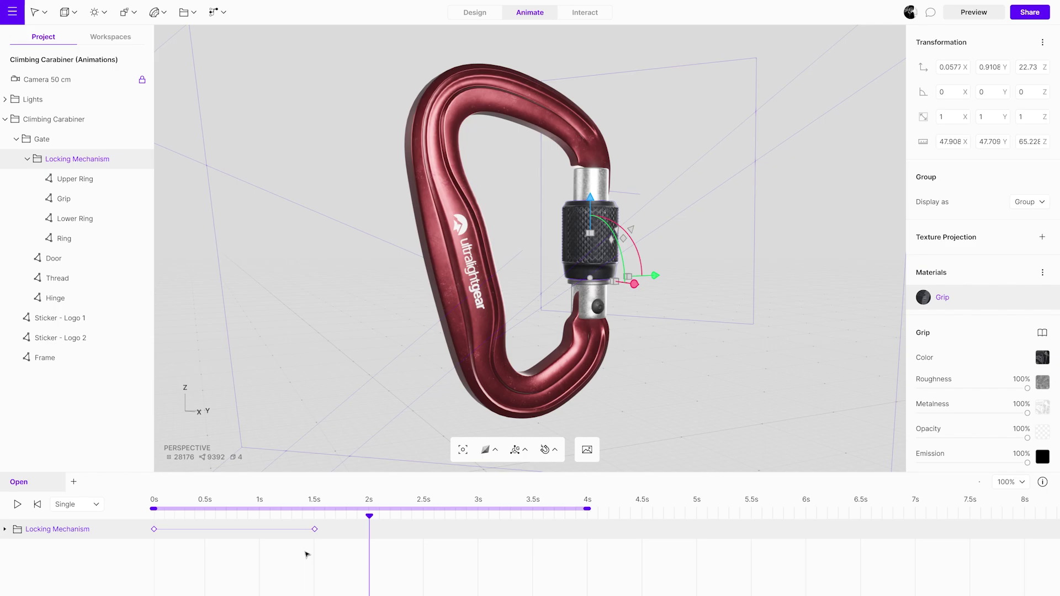
- Add a -720° Z twist to the lock at 1.5s and preview the unscrewing
left_click_drag(369, 516, 314, 516)
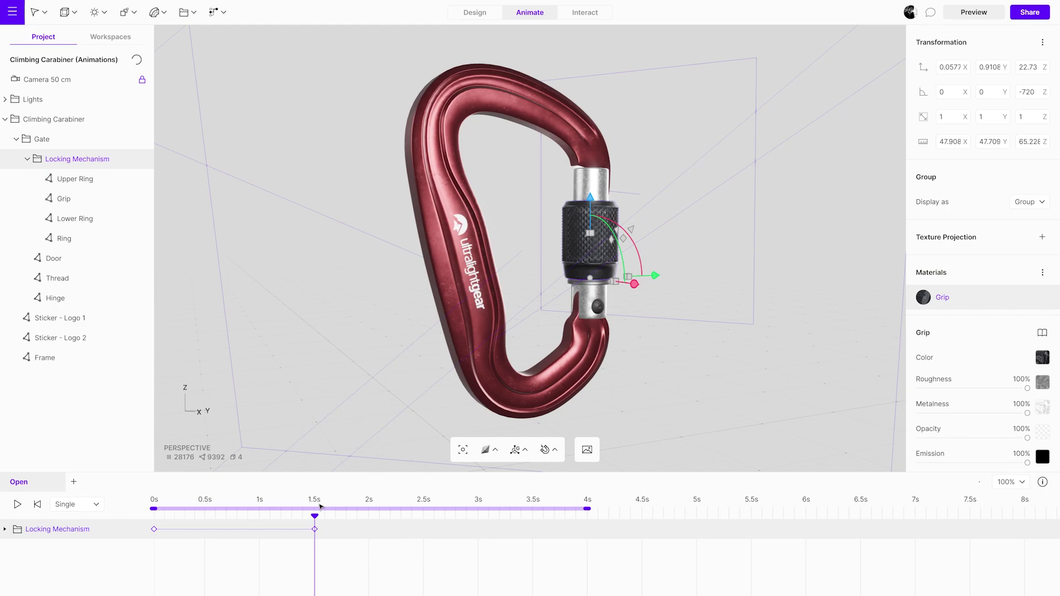
left_click_drag(309, 517, 154, 516)
key("space")
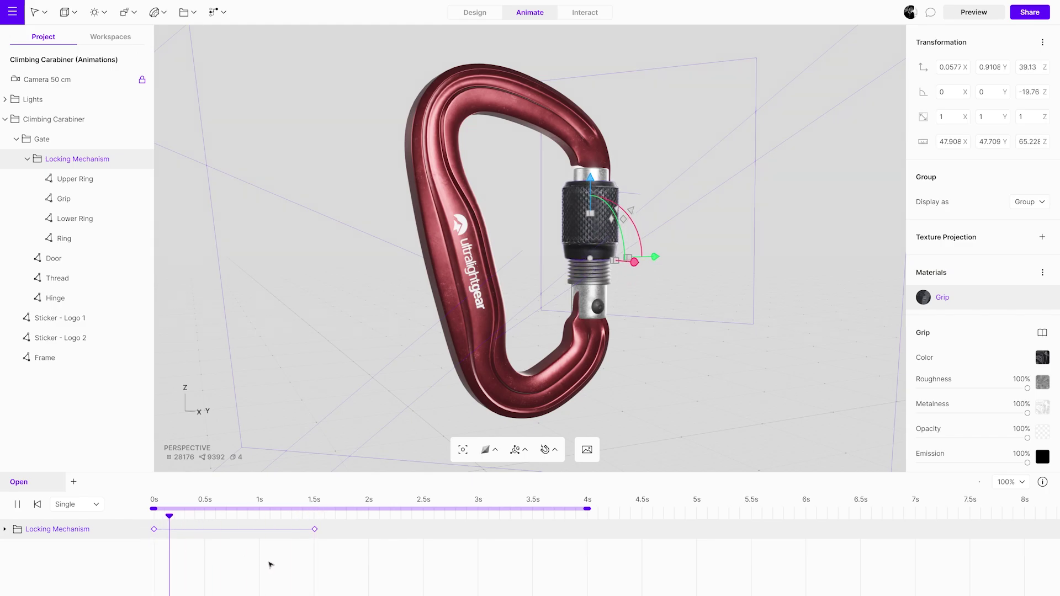
left_click(270, 563)
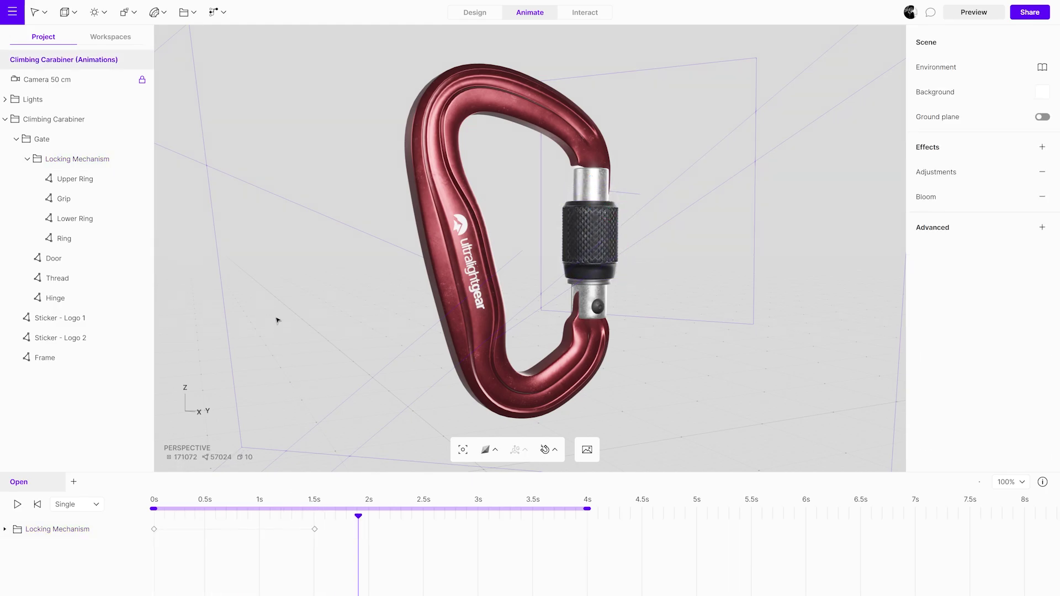
- Keyframe the Gate swinging open, starting at 1.4s, and preview it
left_click(105, 142)
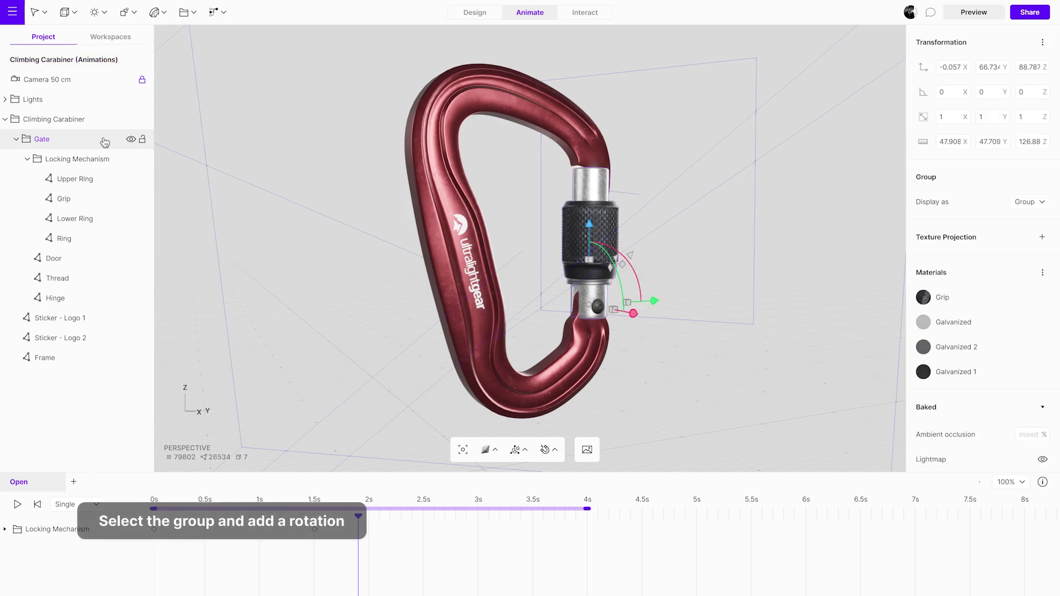
left_click_drag(694, 385, 674, 374)
key("3")
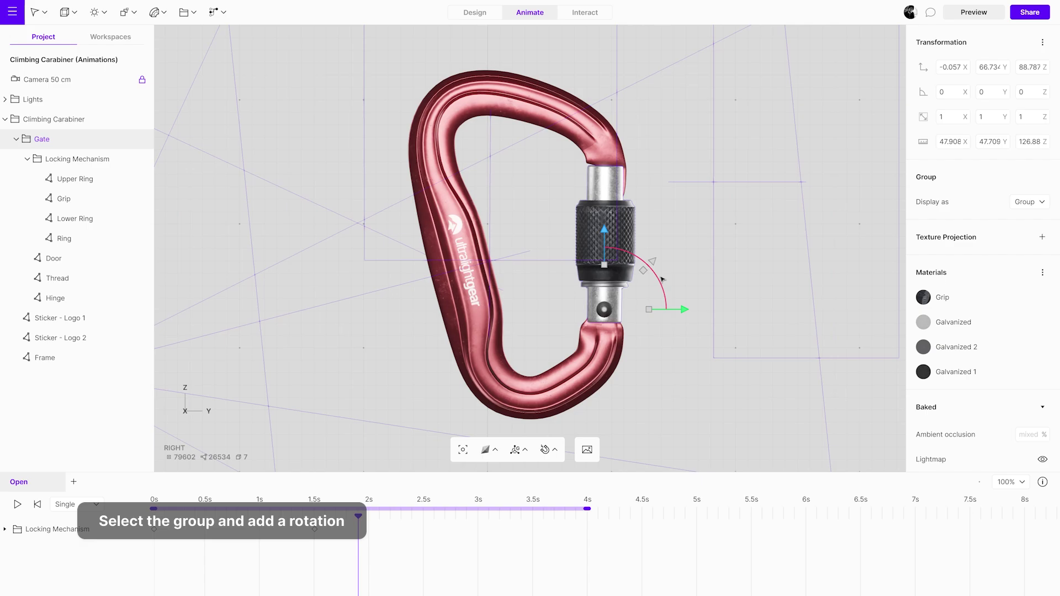
left_click_drag(662, 279, 618, 259)
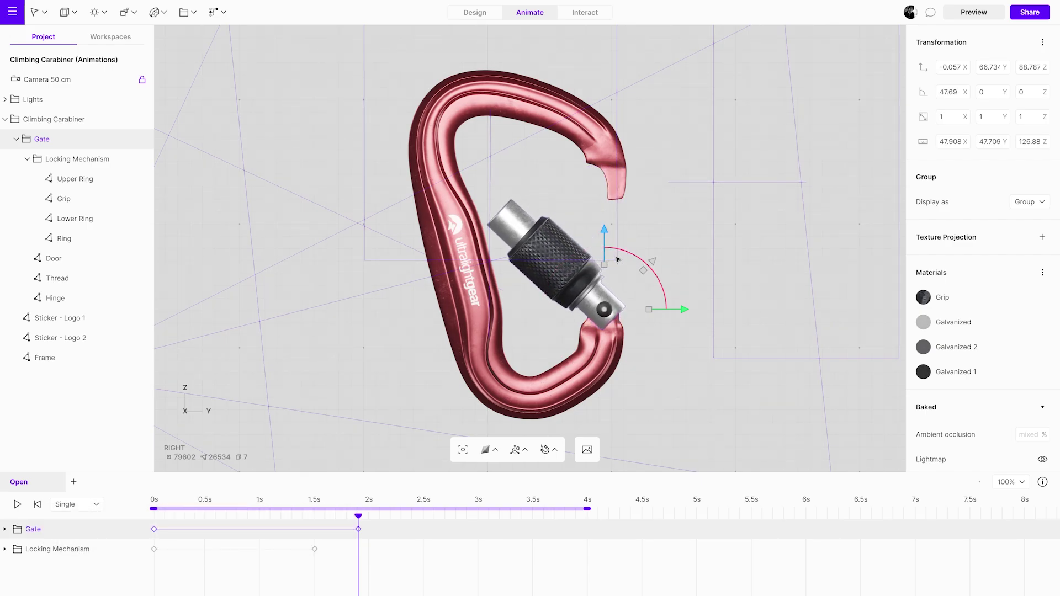
left_click_drag(153, 526, 158, 529)
left_click_drag(366, 524, 158, 518)
left_click(360, 551)
key("space")
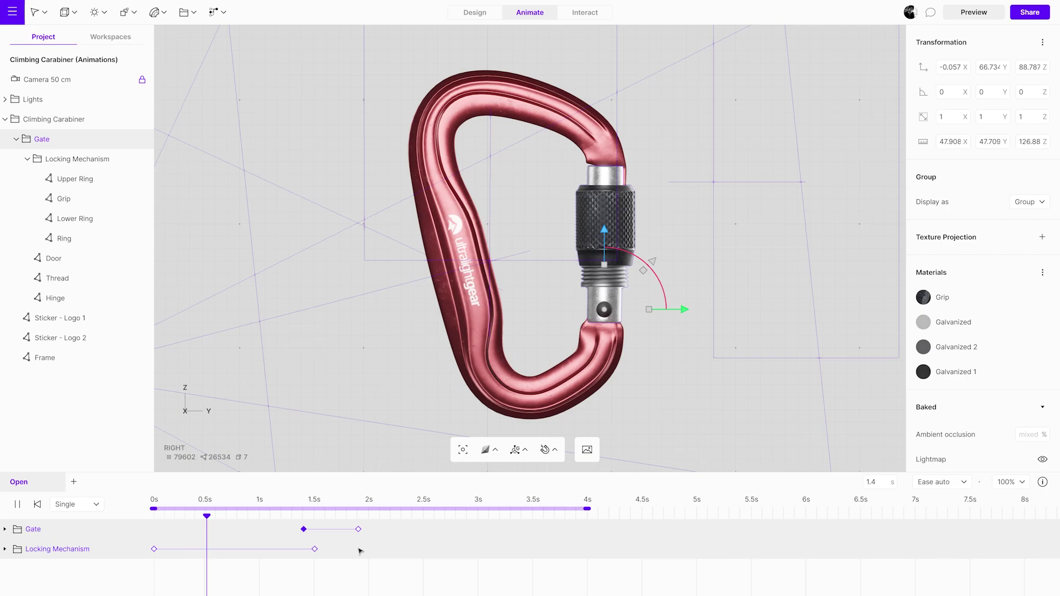
key("space")
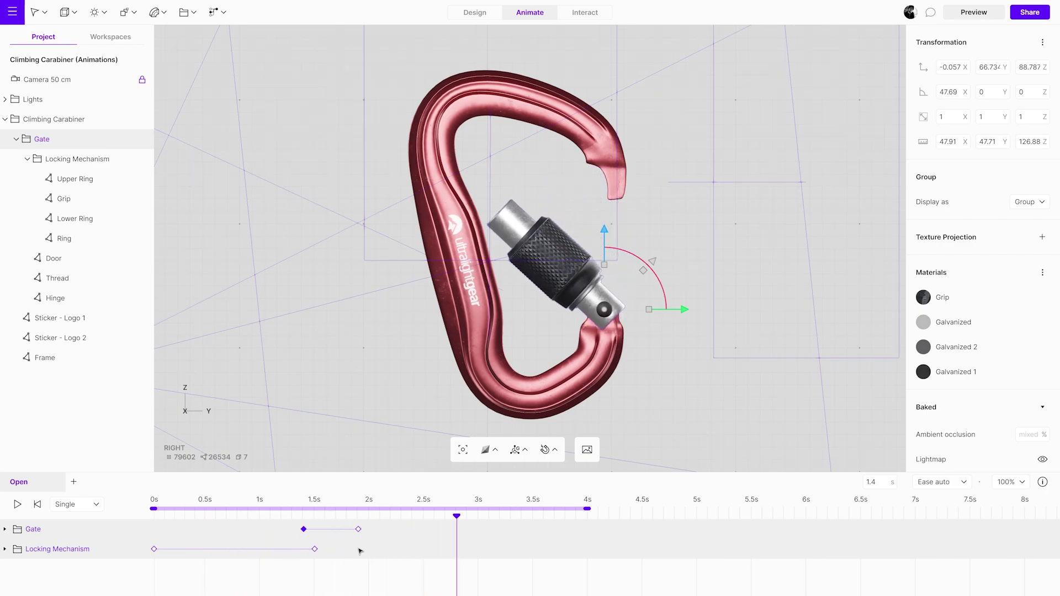
left_click(451, 522)
- Key the gate partly closed at 2.5s and open again at 3.5s, then replay
left_click_drag(454, 516, 419, 517)
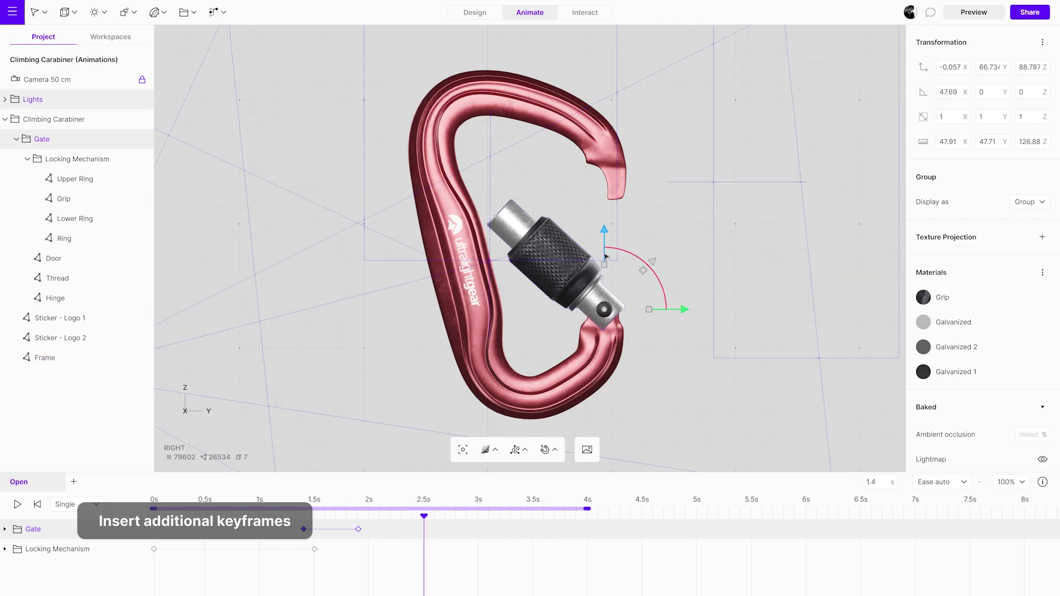
left_click_drag(625, 251, 647, 257)
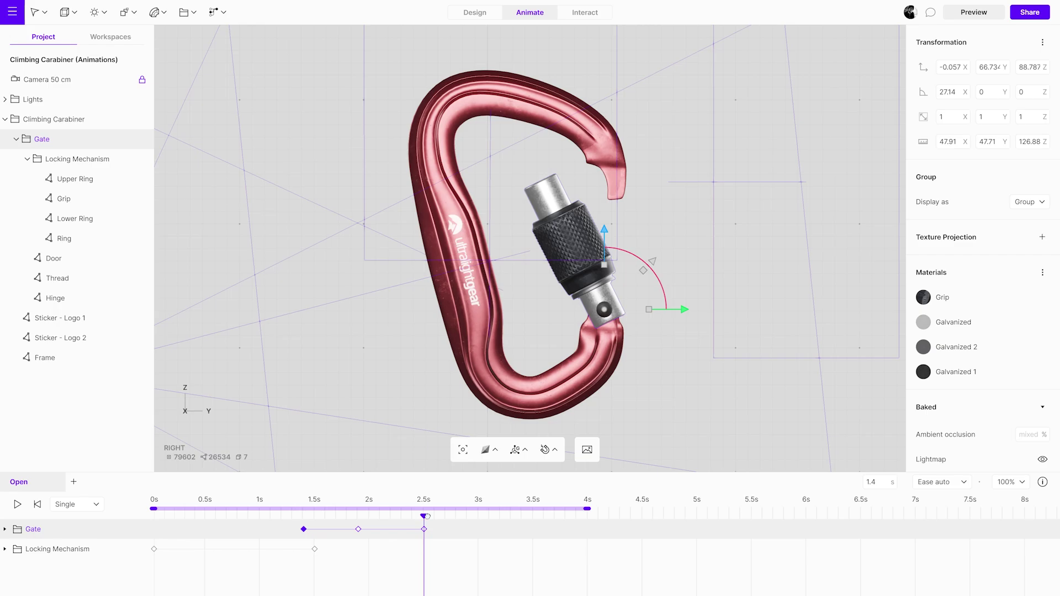
left_click_drag(427, 516, 526, 515)
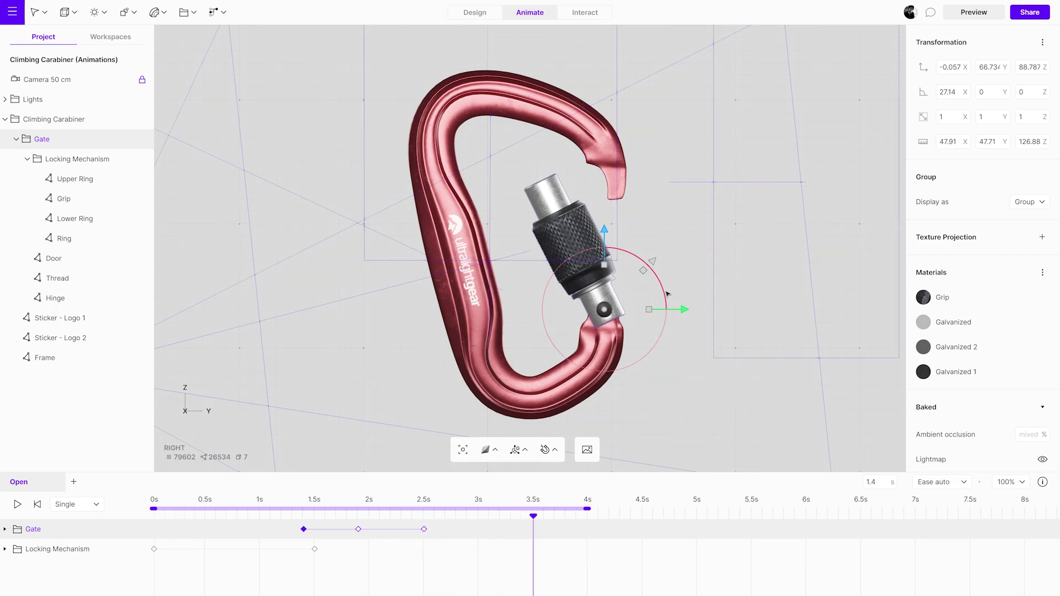
left_click_drag(665, 293, 649, 279)
left_click_drag(533, 513, 154, 515)
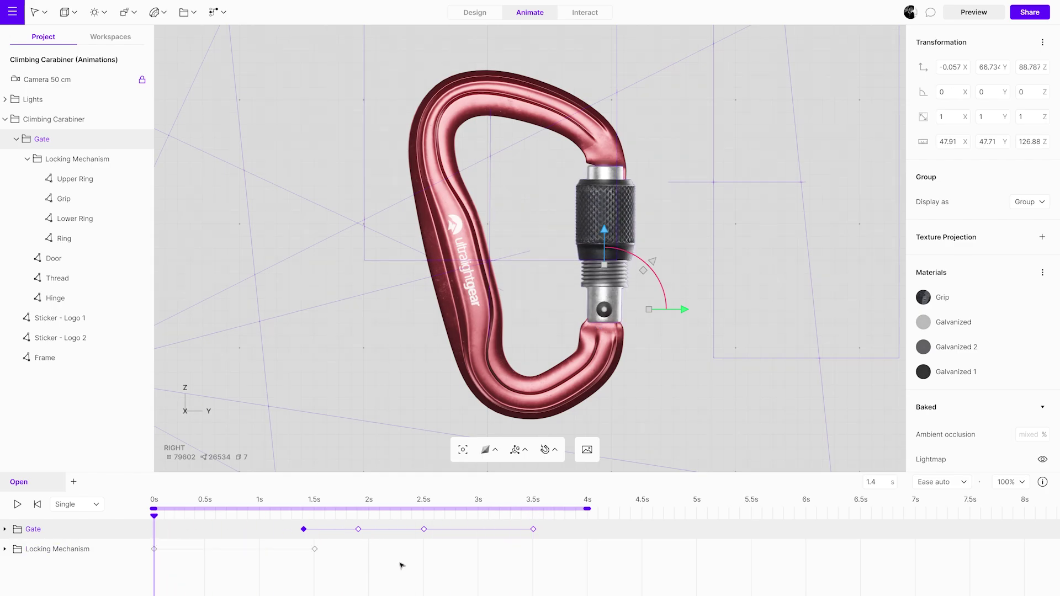
key("space")
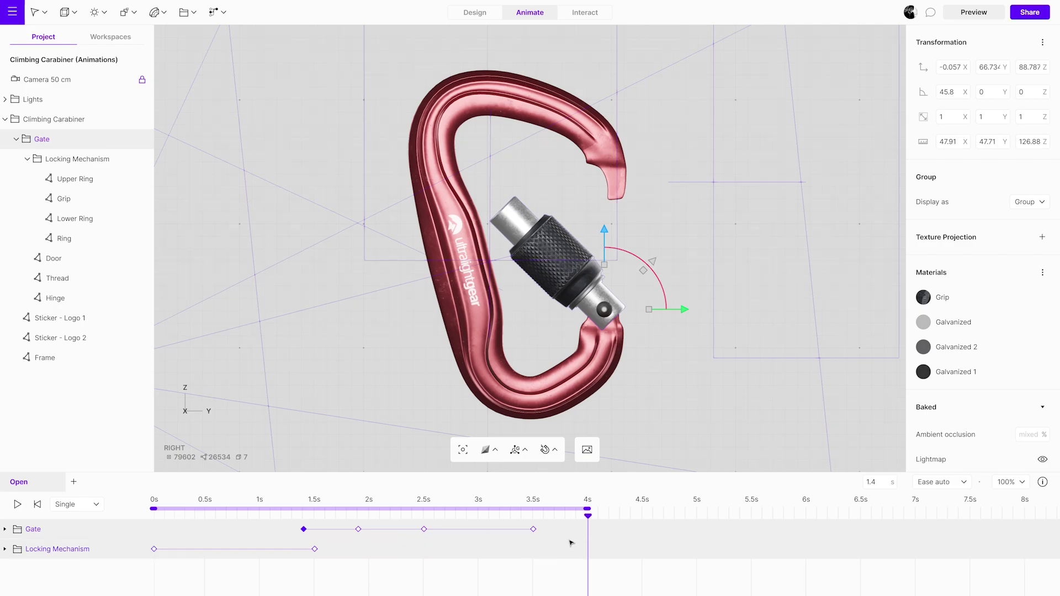
- Open the gate wider to about 33.9° at the 2.5s keyframe and replay the Open animation
left_click(434, 514)
mouse_move(434, 515)
left_mouse_down()
mouse_move(367, 515)
mouse_move(422, 513)
left_mouse_up()
left_click_drag(622, 257, 626, 254)
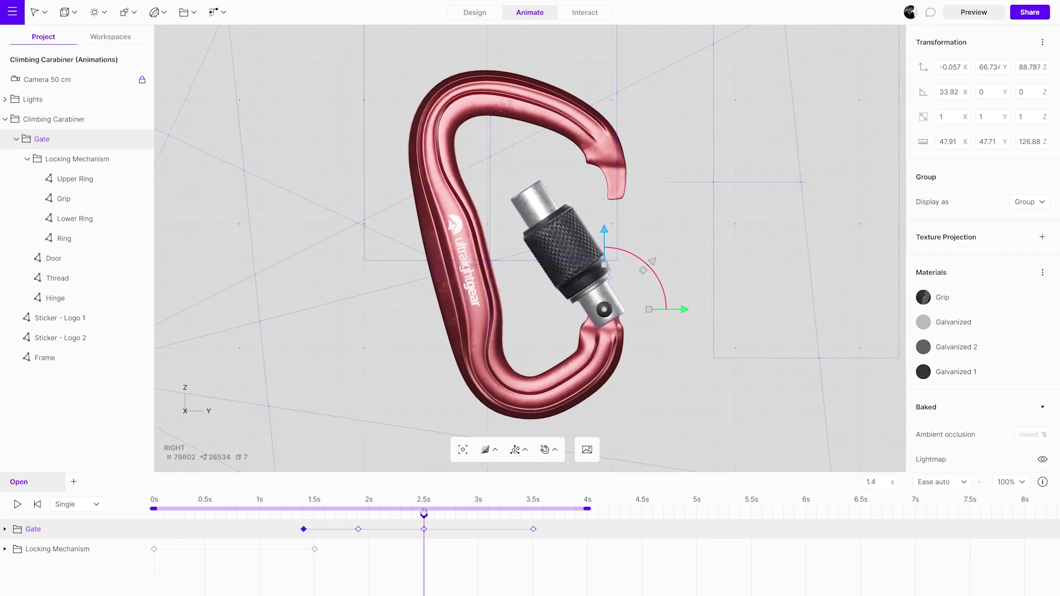
left_click_drag(423, 515, 531, 515)
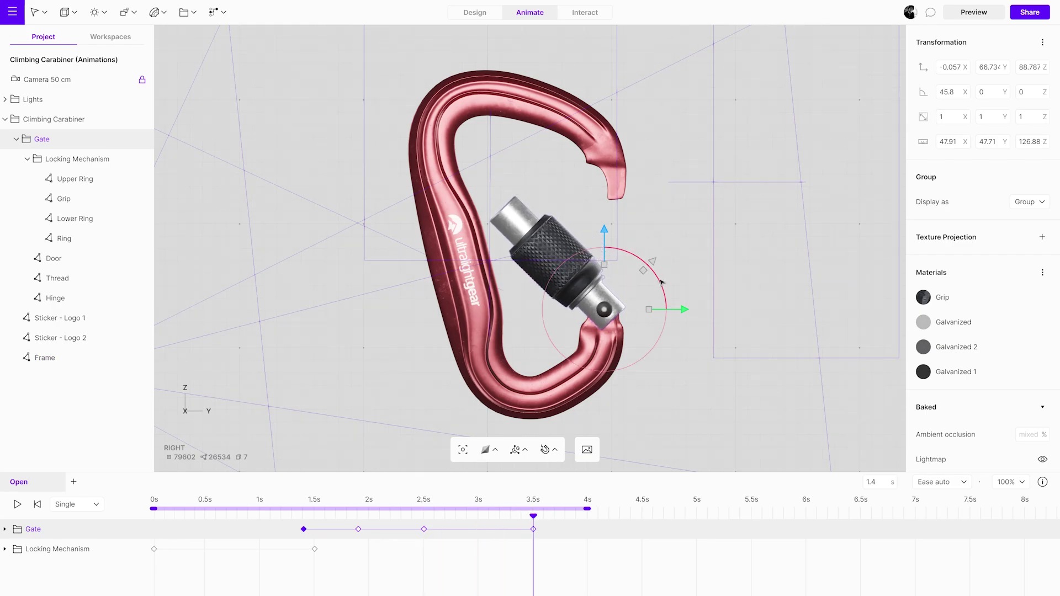
key("space")
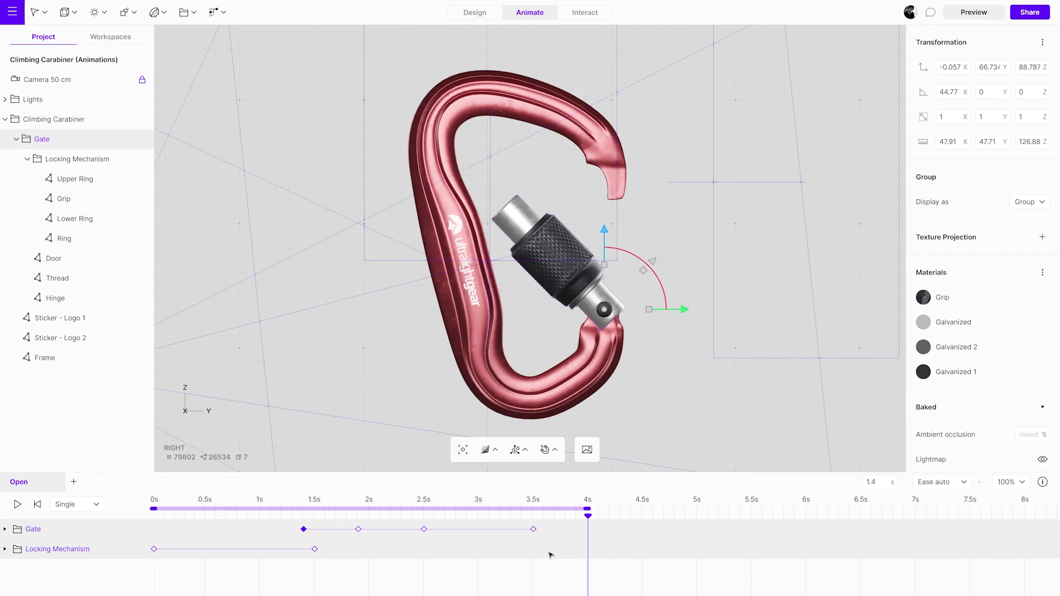
left_click(78, 120)
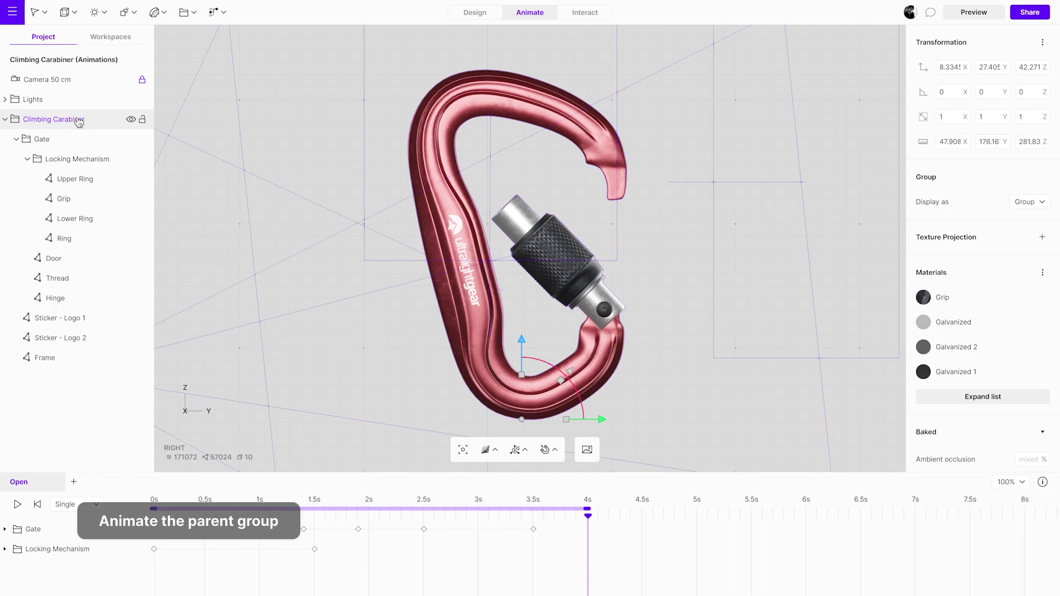
- Key Climbing Carabiner tilts about X: back at 1.5s, 3.5° forward at 2s, -1.54° at 4s
left_click_drag(588, 516, 304, 515)
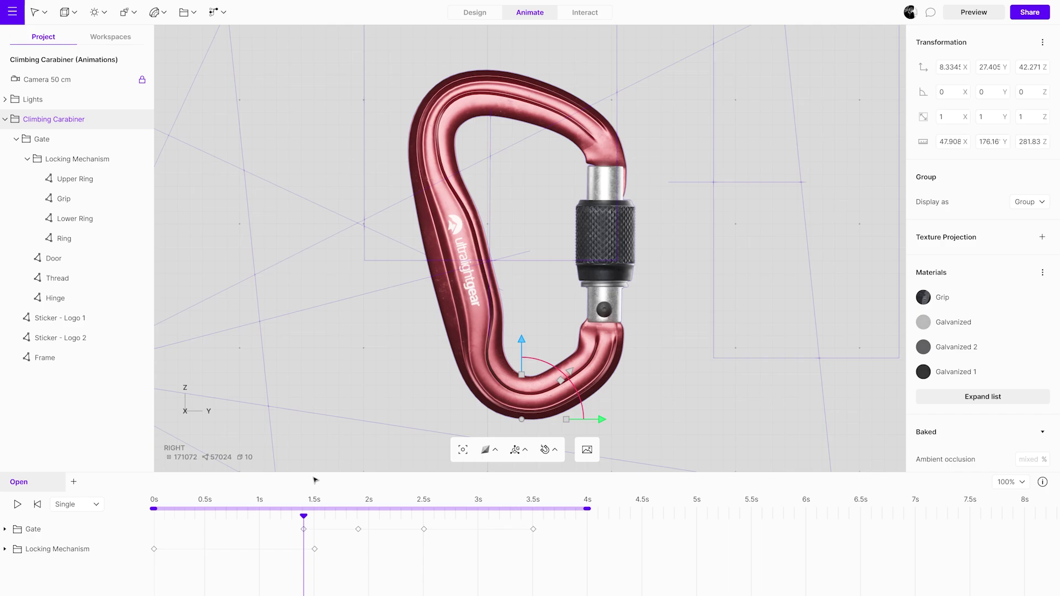
left_click_drag(540, 360, 544, 360)
left_click_drag(313, 516, 362, 517)
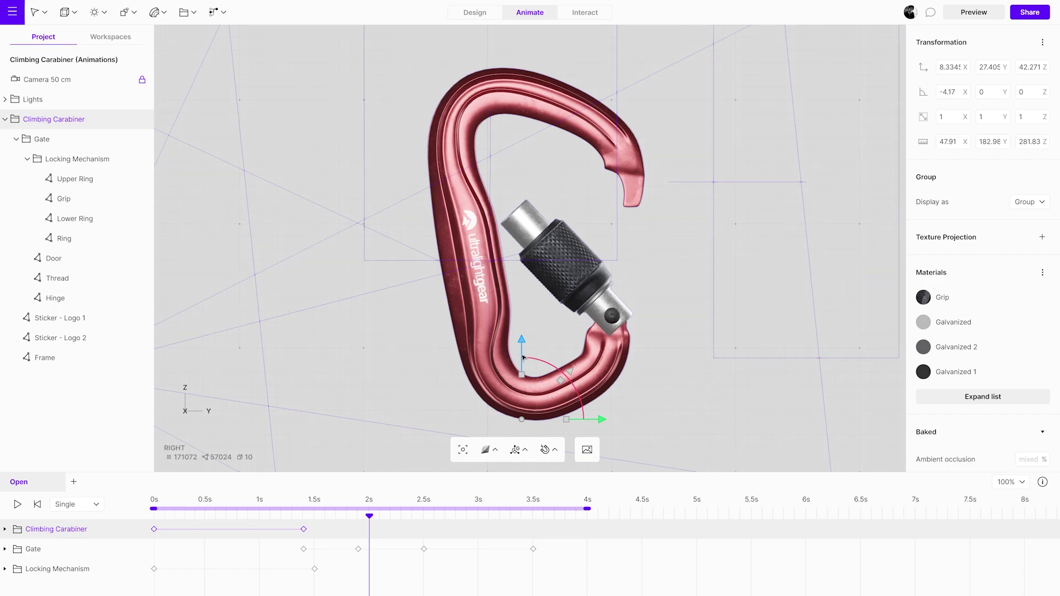
left_click_drag(534, 360, 527, 357)
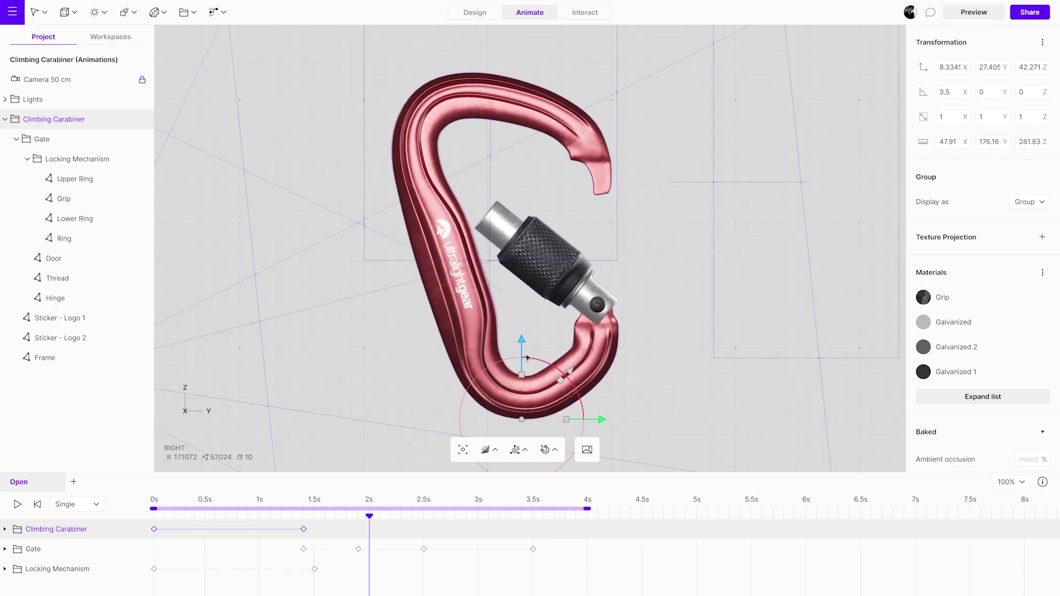
left_click_drag(373, 511, 587, 512)
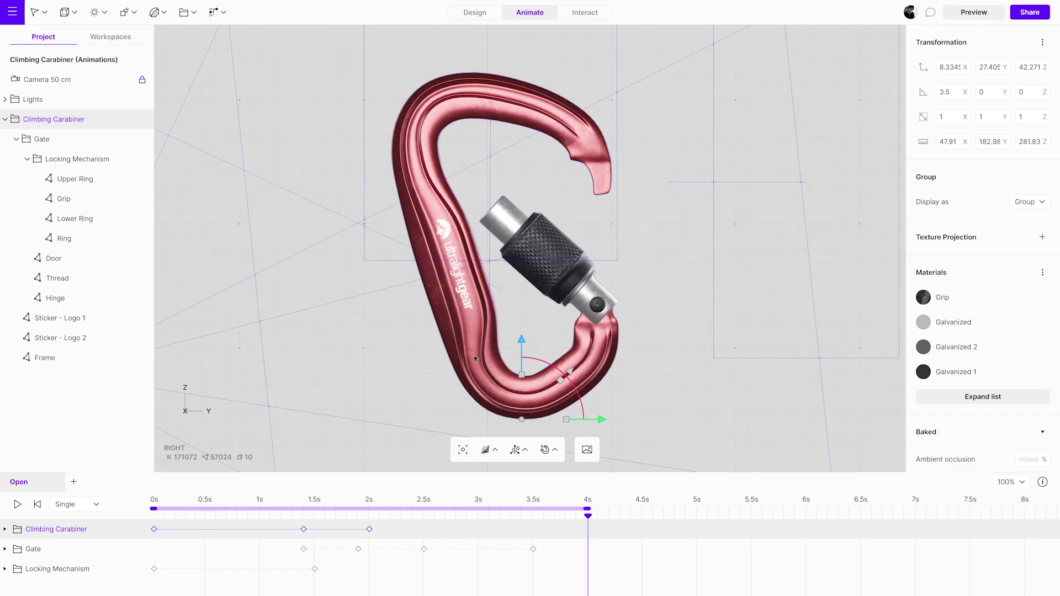
left_click_drag(542, 360, 554, 367)
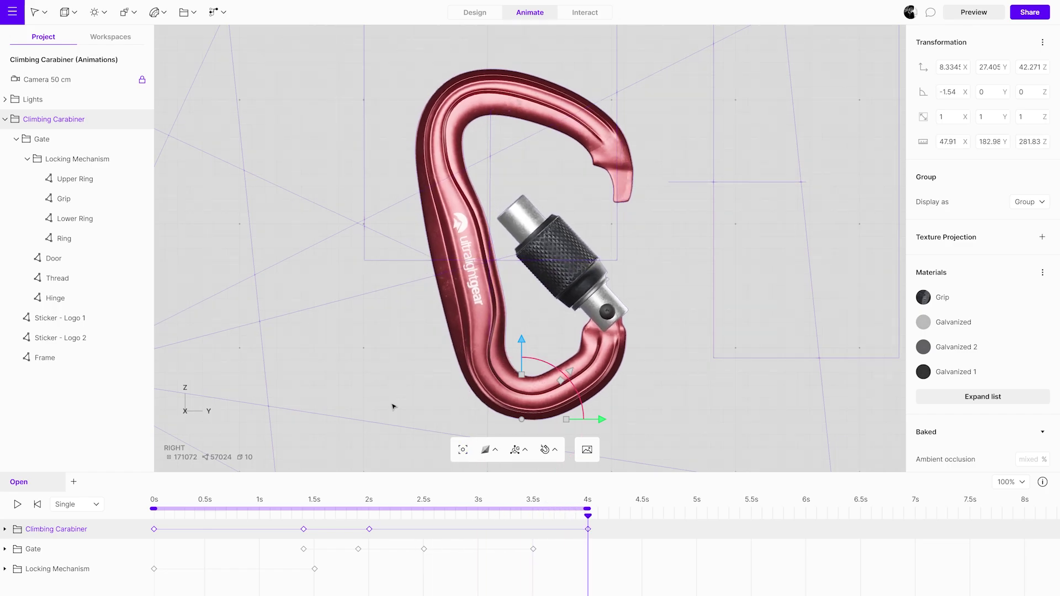
left_click(466, 544)
key("space")
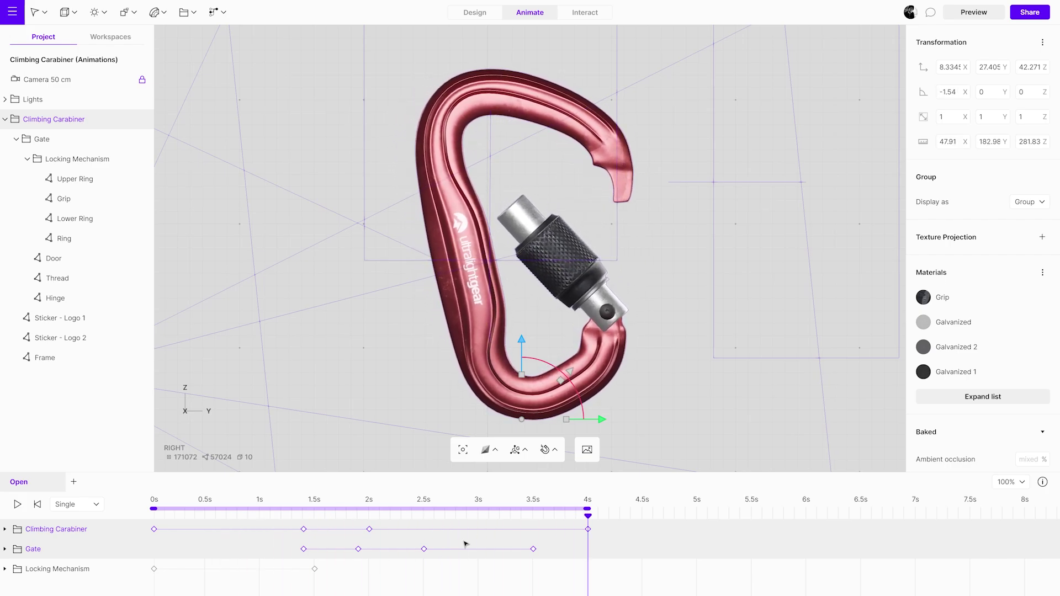
- Retime the carabiner keyframes to 1.6s and 2.1s and replay in perspective
left_click(304, 529)
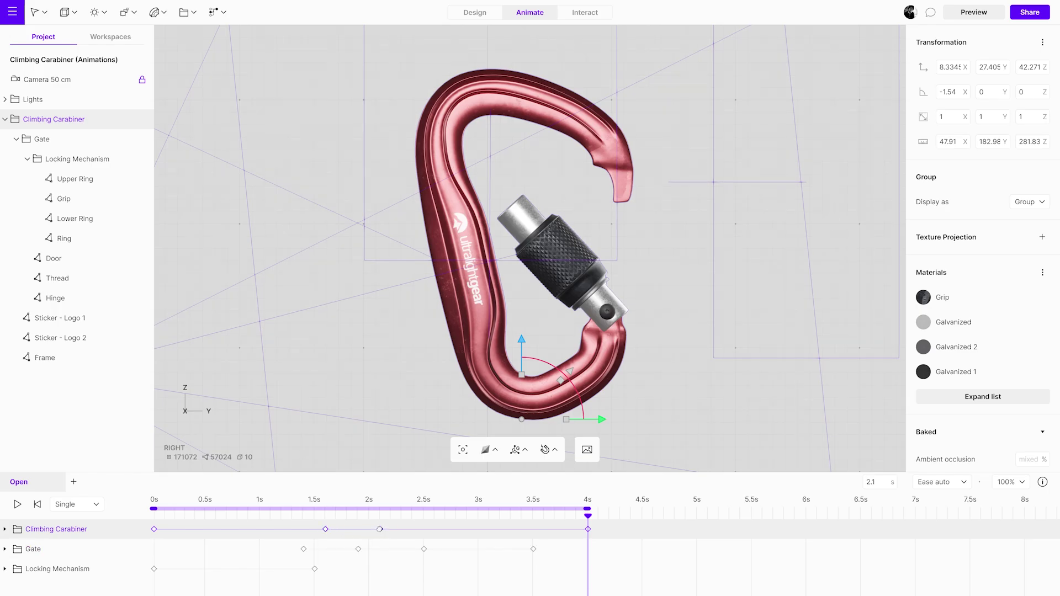
key("space")
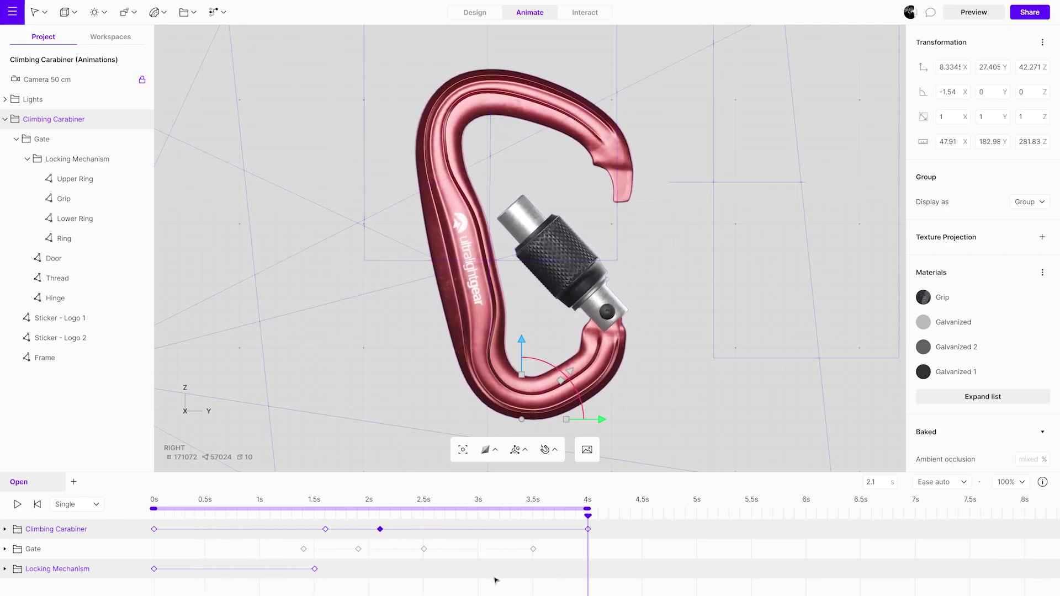
left_click(495, 579)
left_click_drag(695, 314, 629, 339)
key("space")
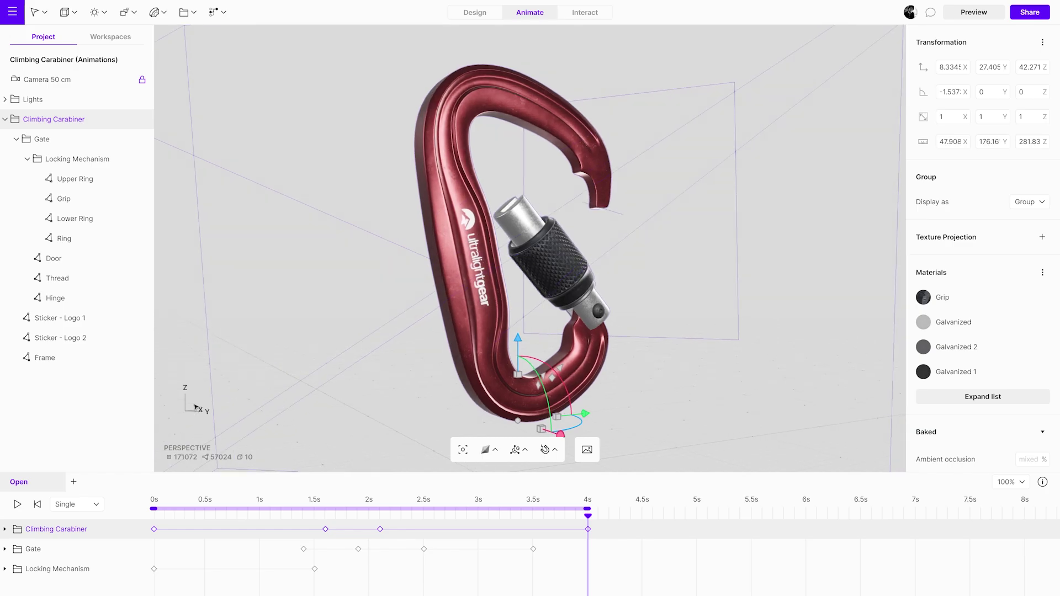
- Duplicate the Open animation and rename the 'Open 1' copy to 'Close'
right_click(35, 485)
left_click(50, 500)
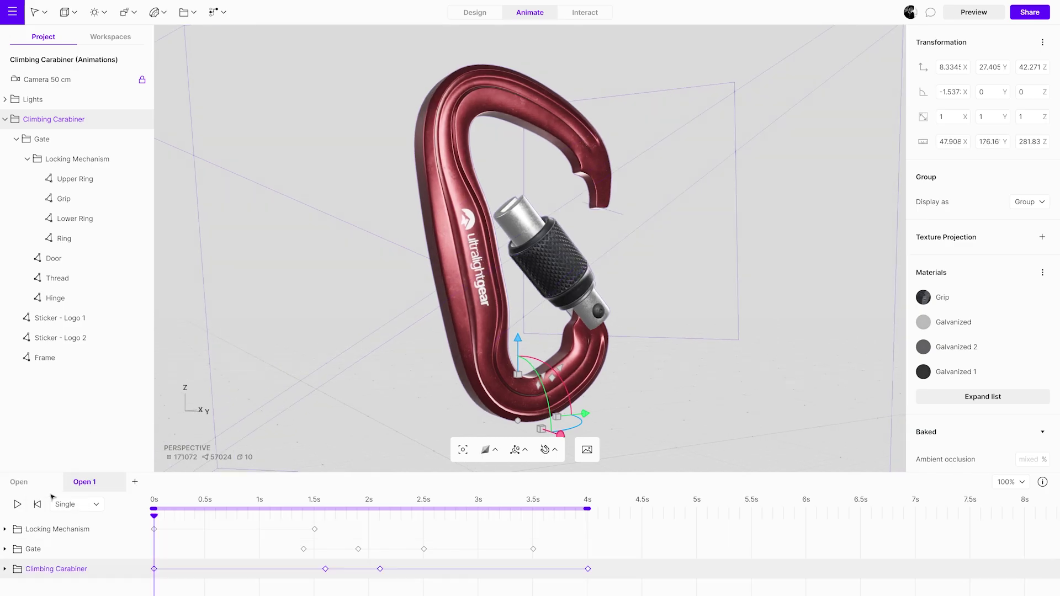
double_click(100, 487)
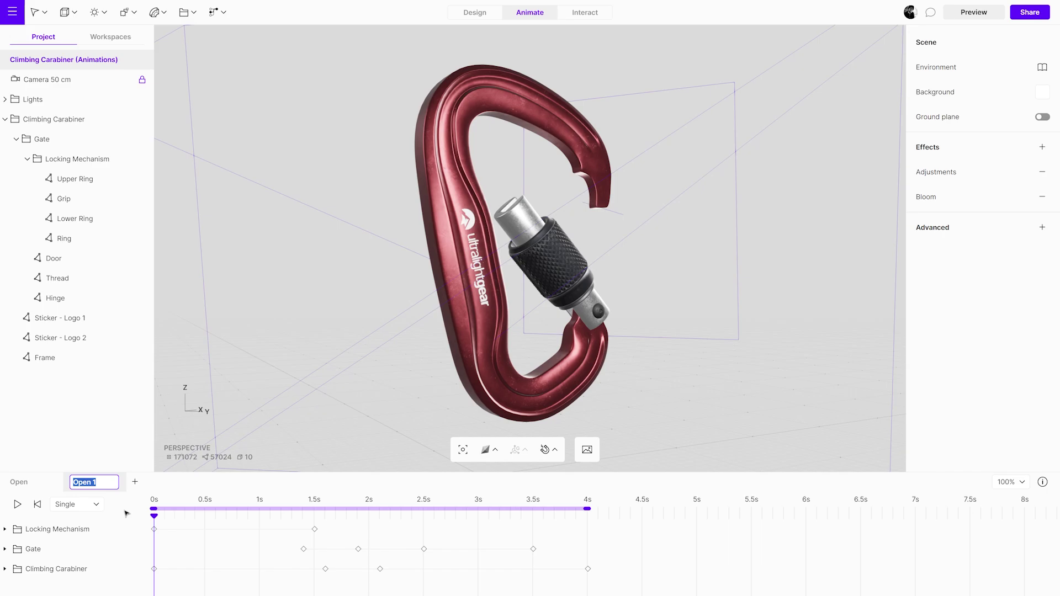
key("Return")
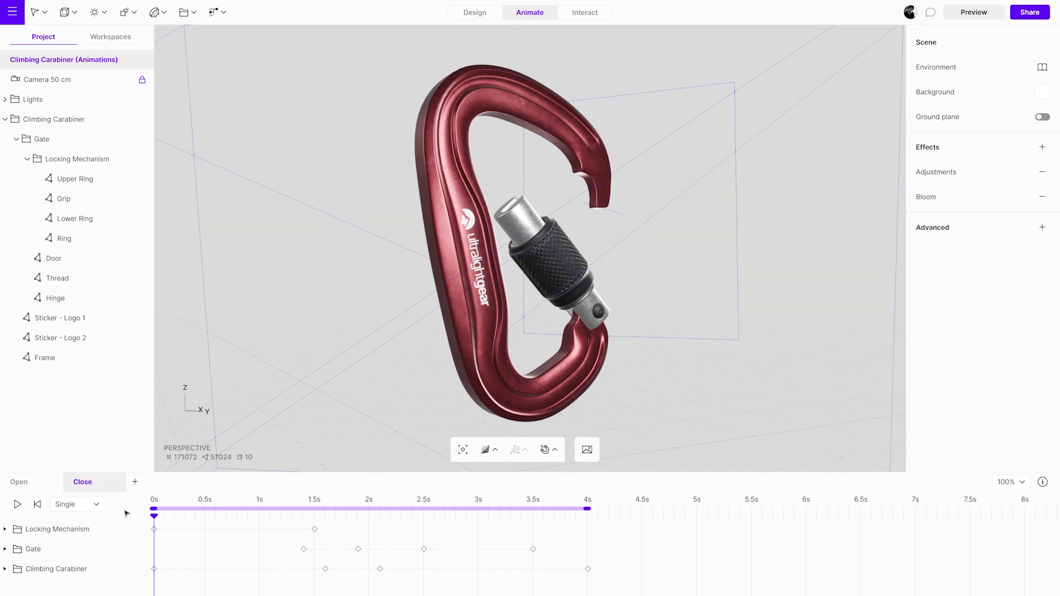
- Reverse the Close keyframes: move the 0s keys to the end and the late gate and body keys to about 1s
left_click_drag(201, 579, 775, 529)
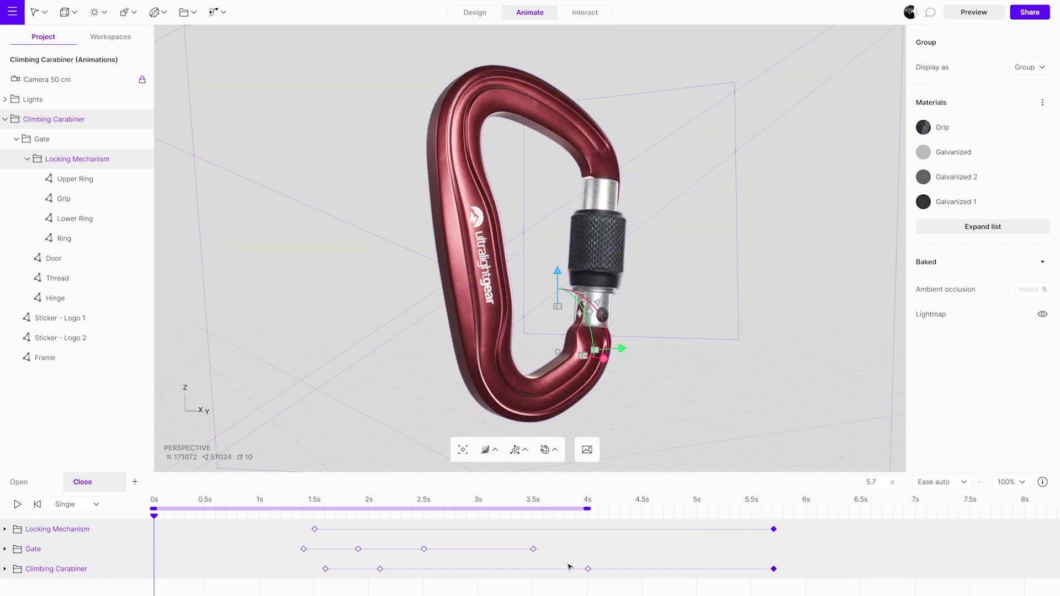
left_click_drag(285, 529, 686, 548)
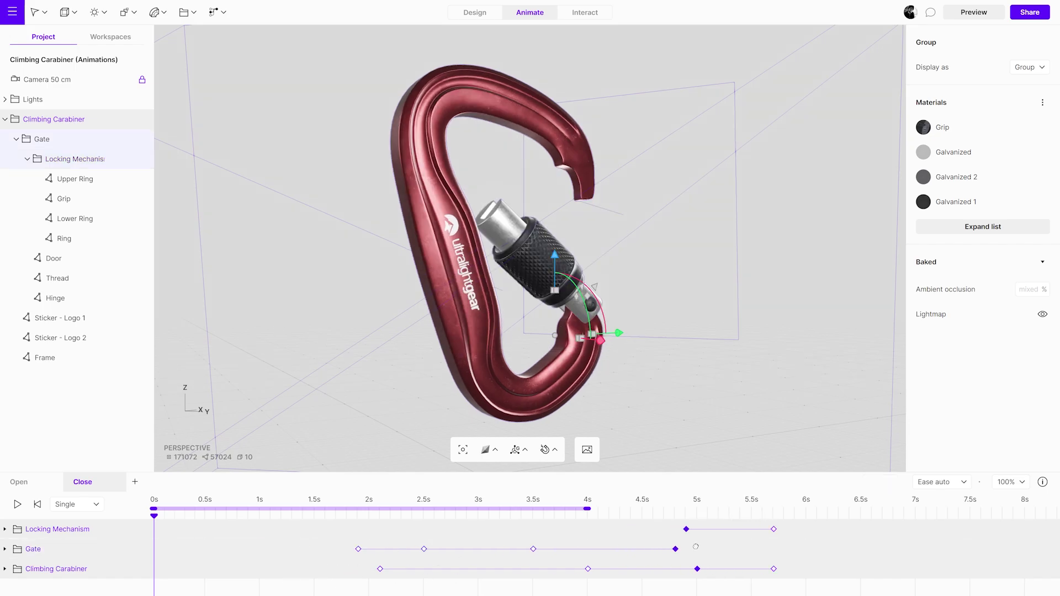
left_click_drag(603, 585, 523, 537)
left_click_drag(534, 549, 260, 549)
left_click_drag(346, 536, 377, 561)
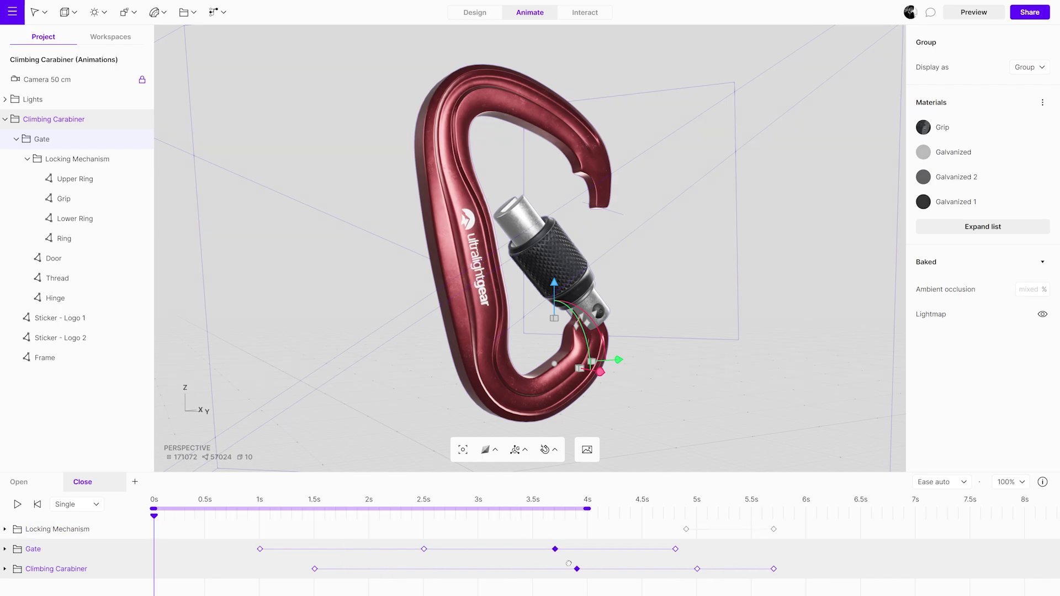
- Shift all Close keyframes about 1s earlier to fit within 4s, nudge the three middle keys, and preview
left_click_drag(802, 582, 164, 569)
left_click(206, 569)
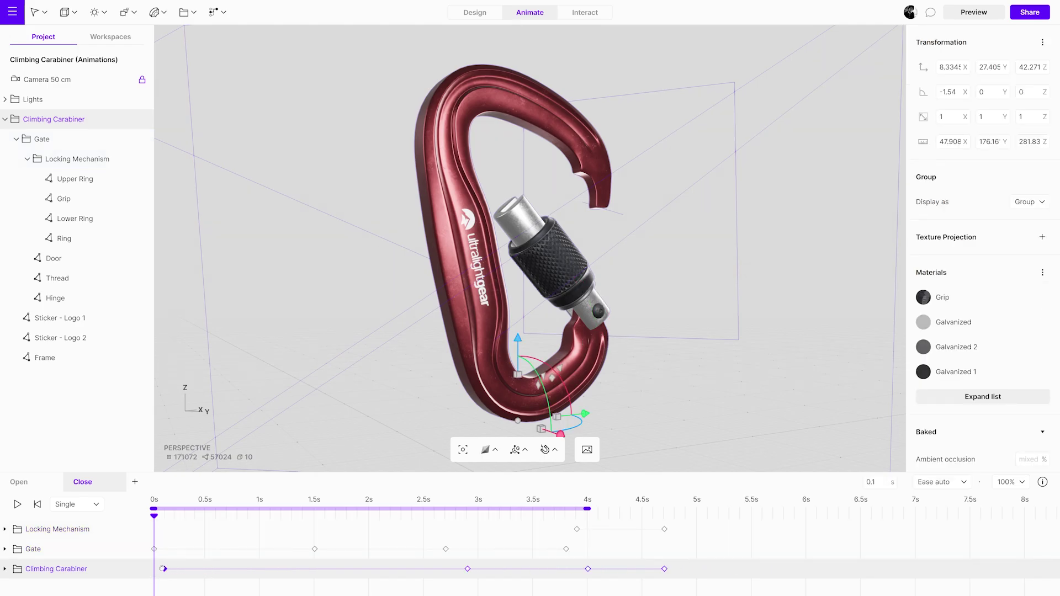
left_click_drag(706, 588, 352, 549)
left_click_drag(295, 533, 384, 581)
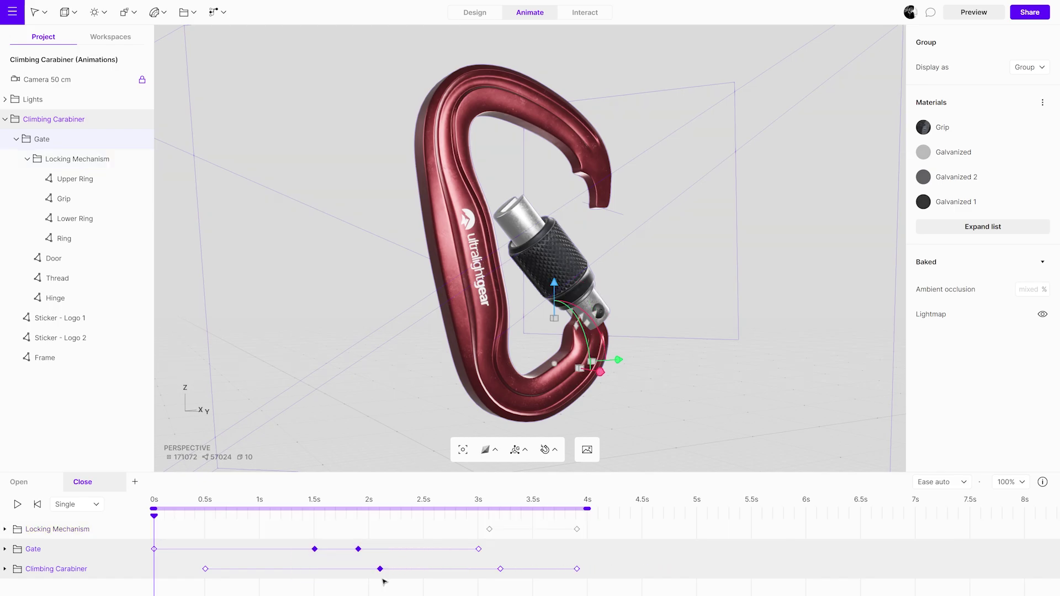
left_click_drag(325, 549, 314, 548)
left_click_drag(154, 515, 373, 528)
key("space")
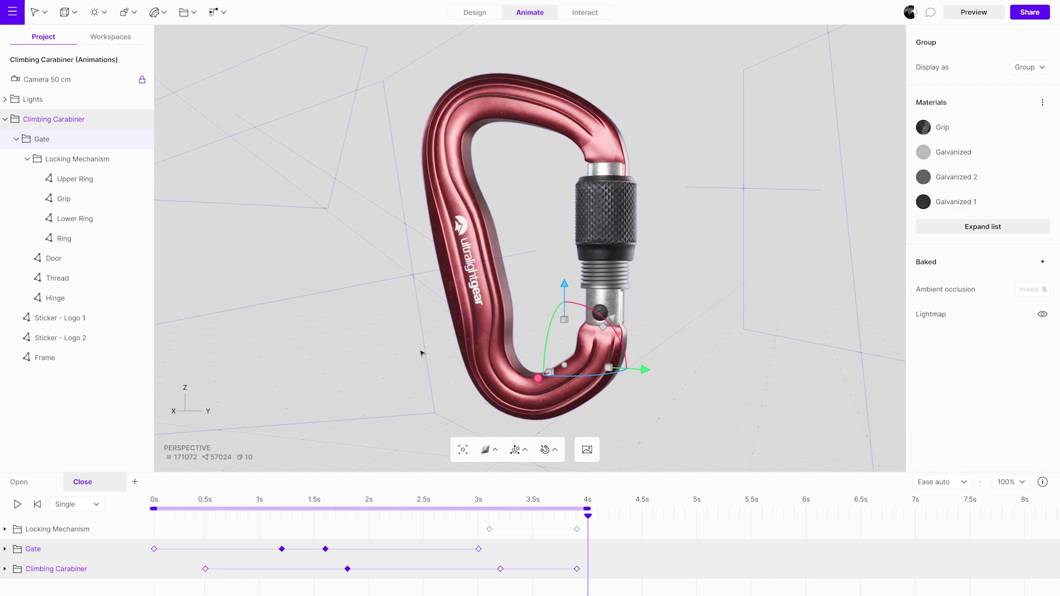
- Push the middle Gate and Climbing Carabiner keys about 0.9s later (to ~2.5–2.7s) and play back the timing
left_click_drag(374, 583, 312, 535)
key("space")
left_click(331, 535)
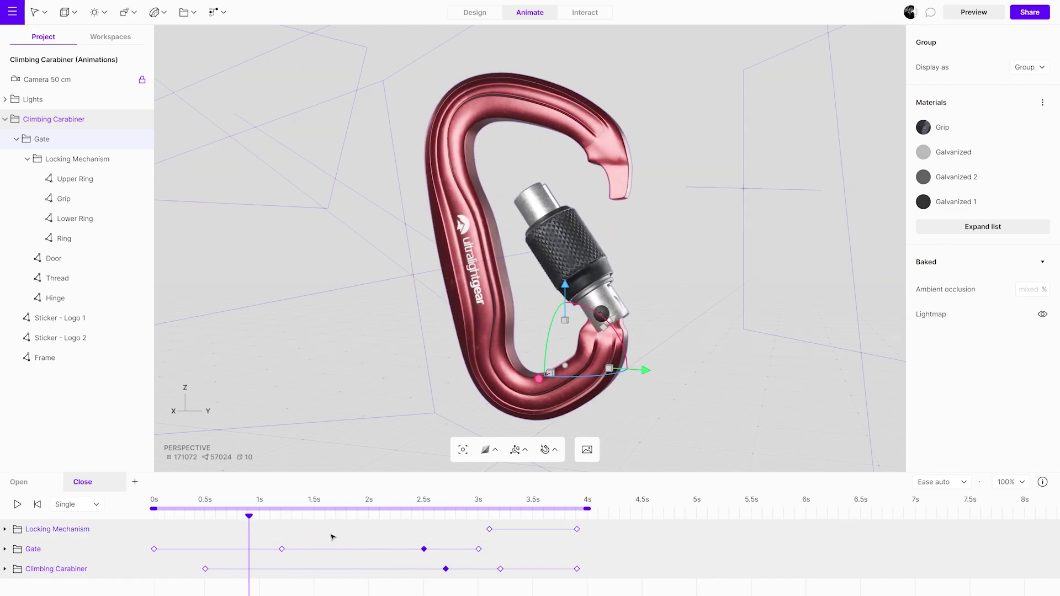